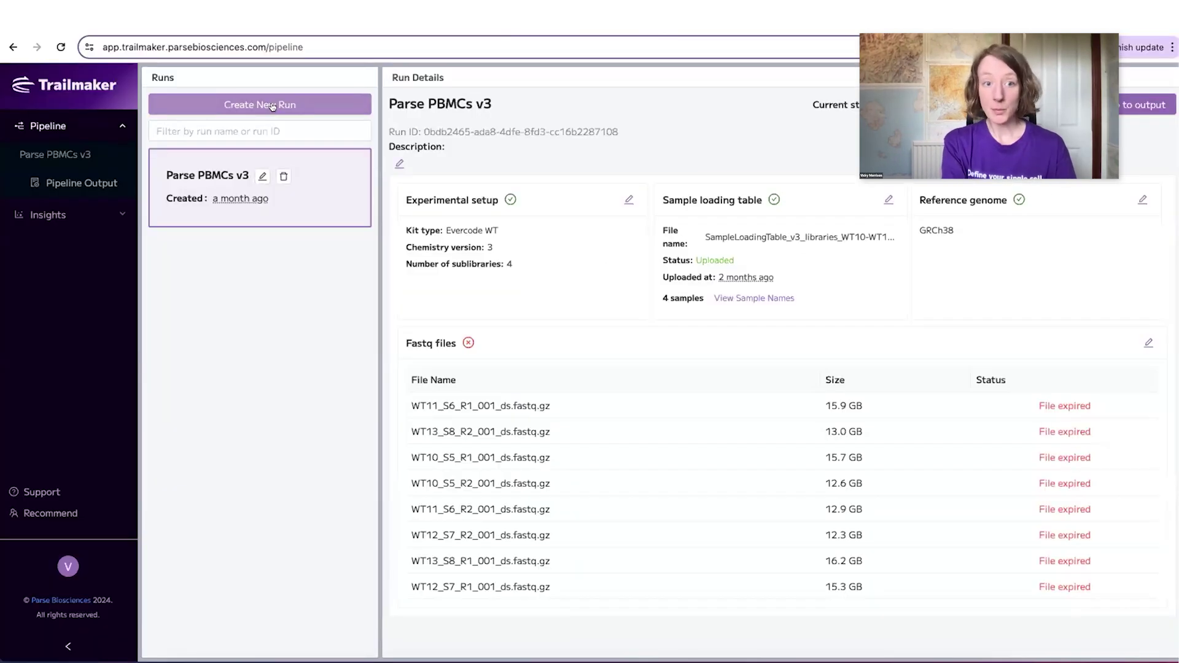
# Create a new run named 'my new run'.
pyautogui.click(271, 106)
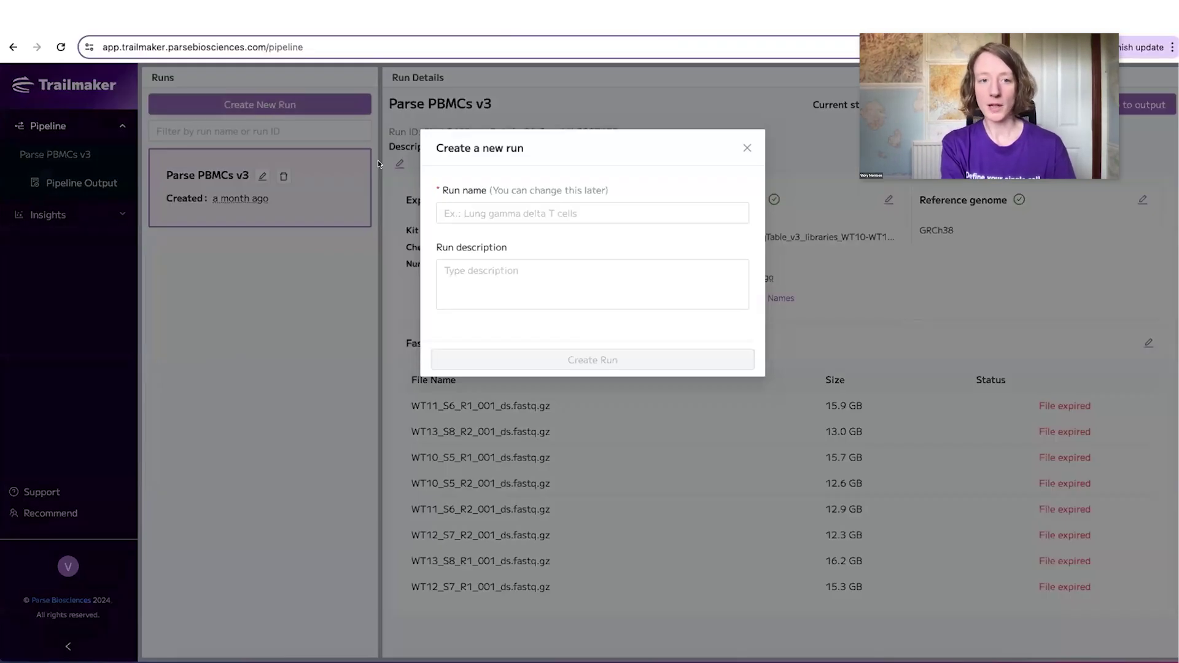
pyautogui.click(478, 213)
pyautogui.click(510, 243)
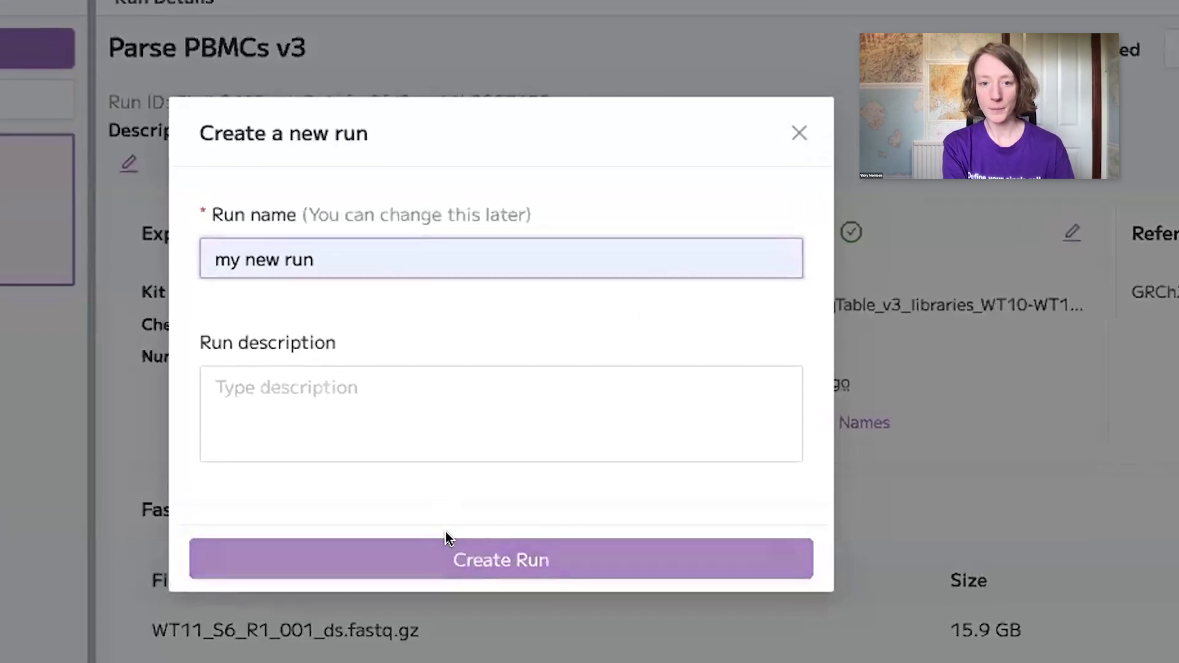
pyautogui.click(445, 535)
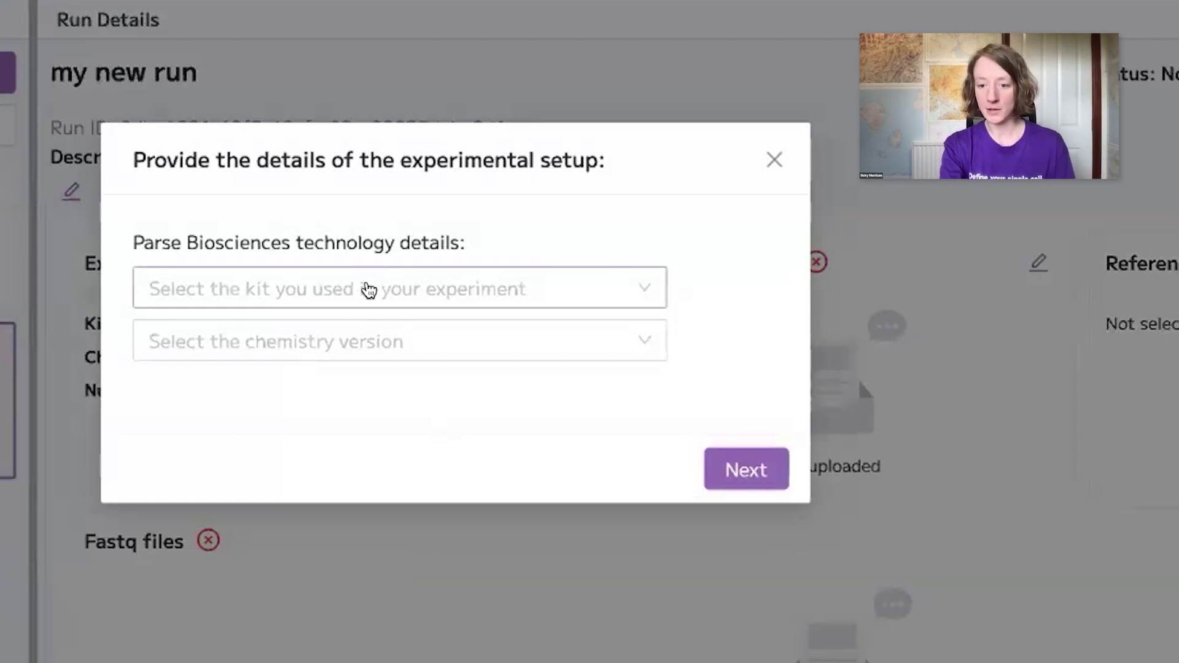
# Choose the Evercode WT kit, chemistry v3 and 4 sublibraries, then continue.
pyautogui.click(368, 288)
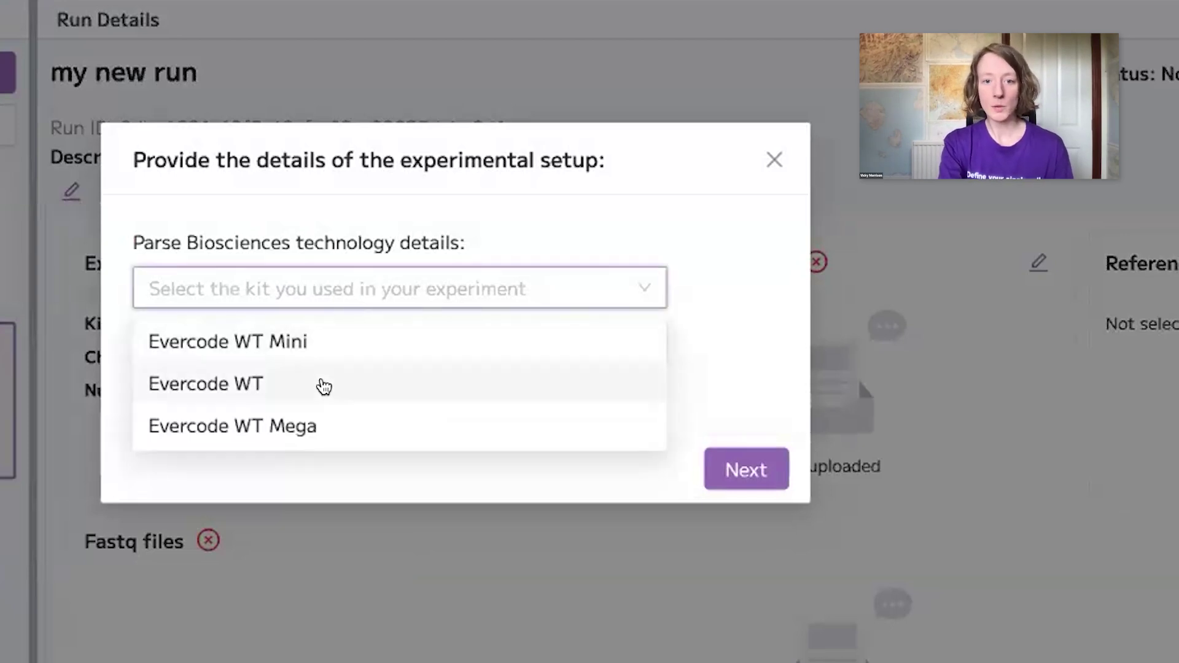
pyautogui.click(323, 385)
pyautogui.click(389, 347)
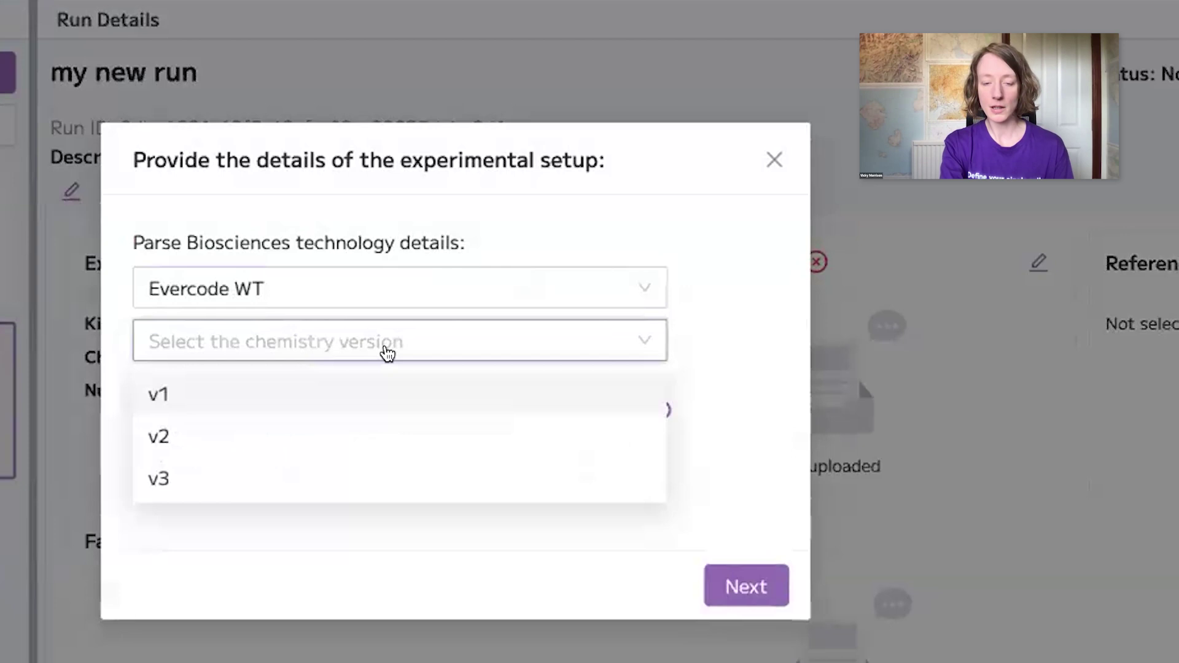
pyautogui.click(303, 479)
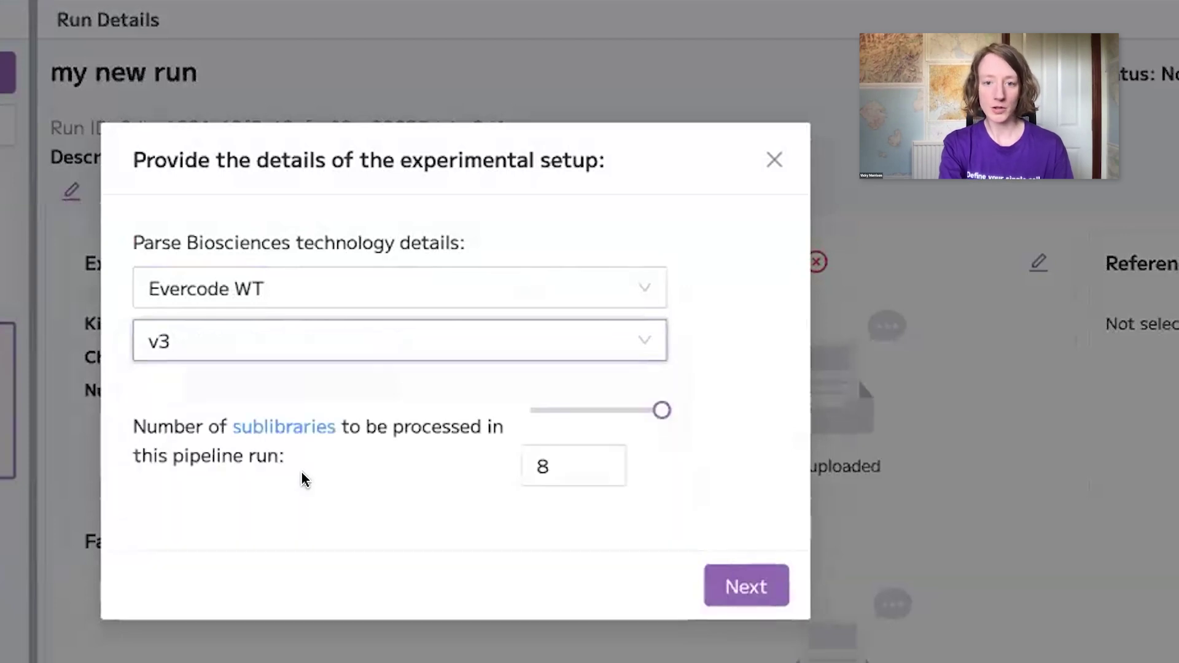
pyautogui.moveTo(662, 411); pyautogui.dragTo(587, 409)
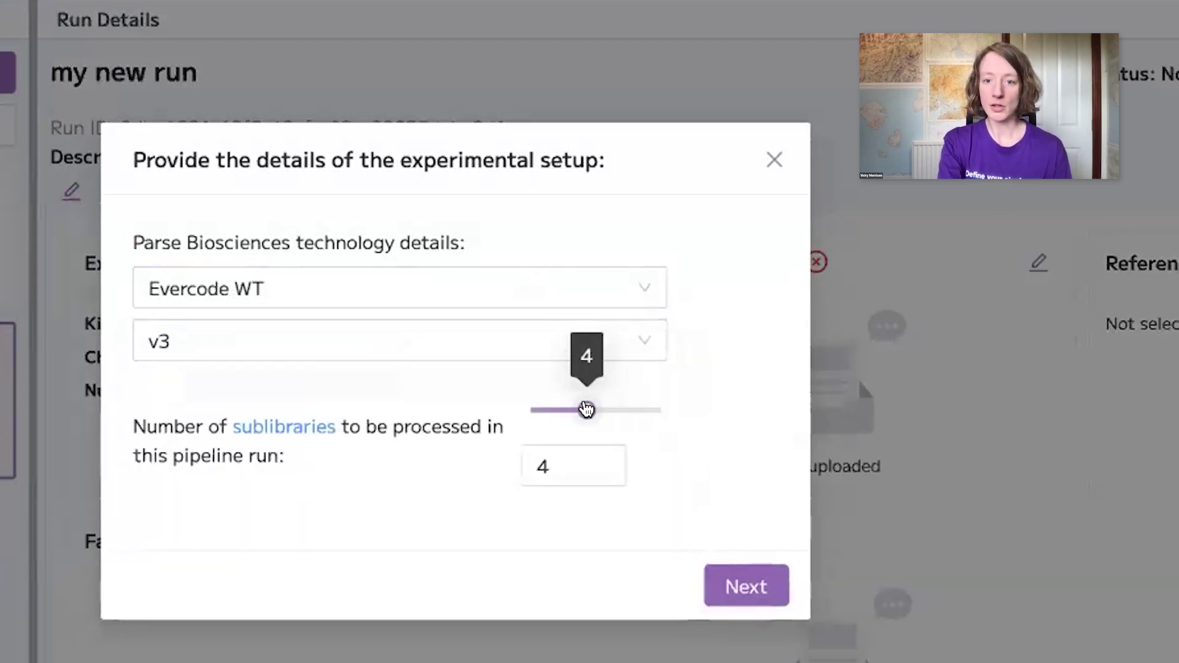
pyautogui.click(748, 585)
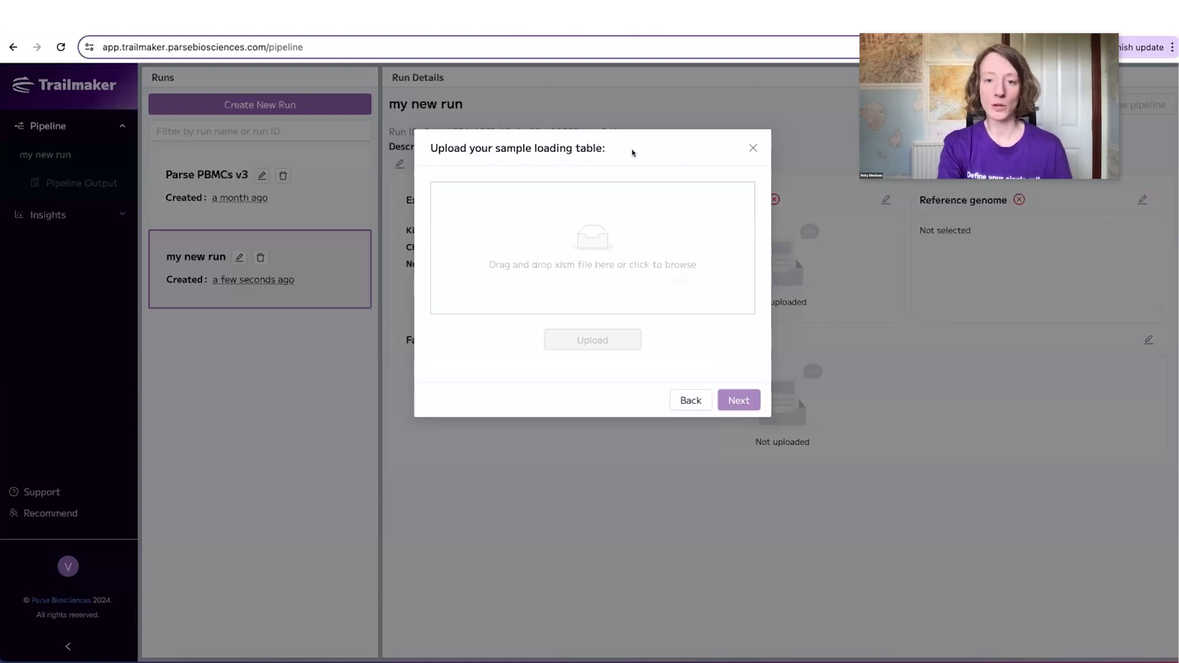
# Upload SampleLoadingTable_v3_libraries_WT10-WT13.xlsm and bring up the reference genome choices.
pyautogui.click(183, 657)
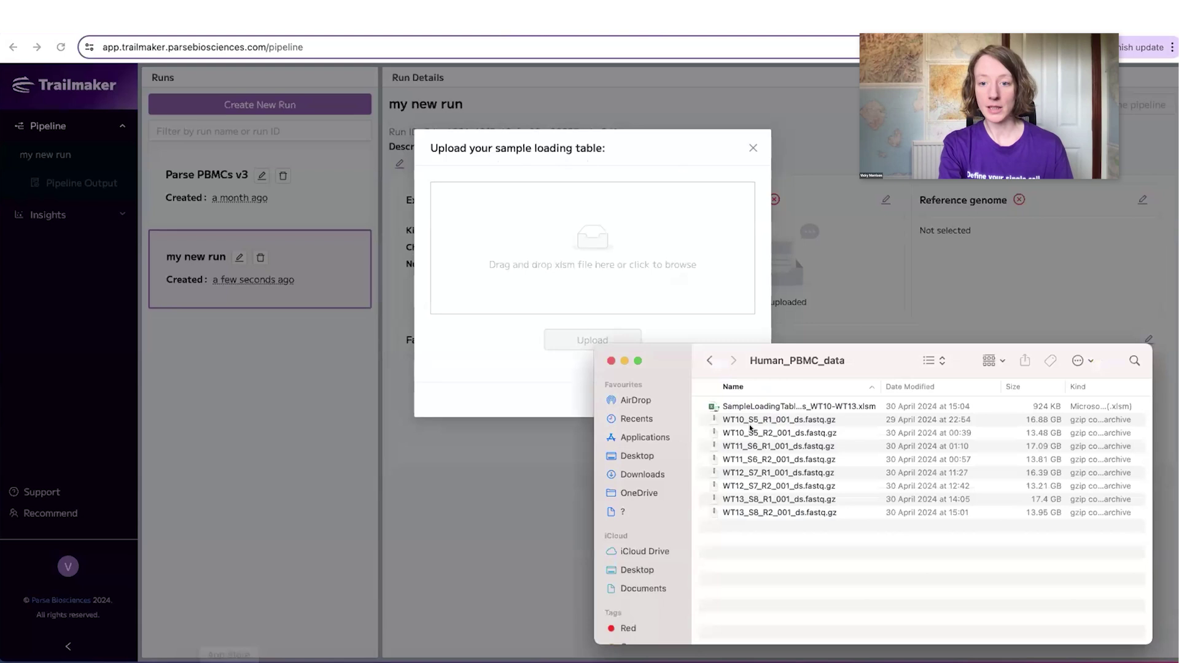
pyautogui.click(759, 406)
pyautogui.moveTo(759, 407); pyautogui.dragTo(593, 241)
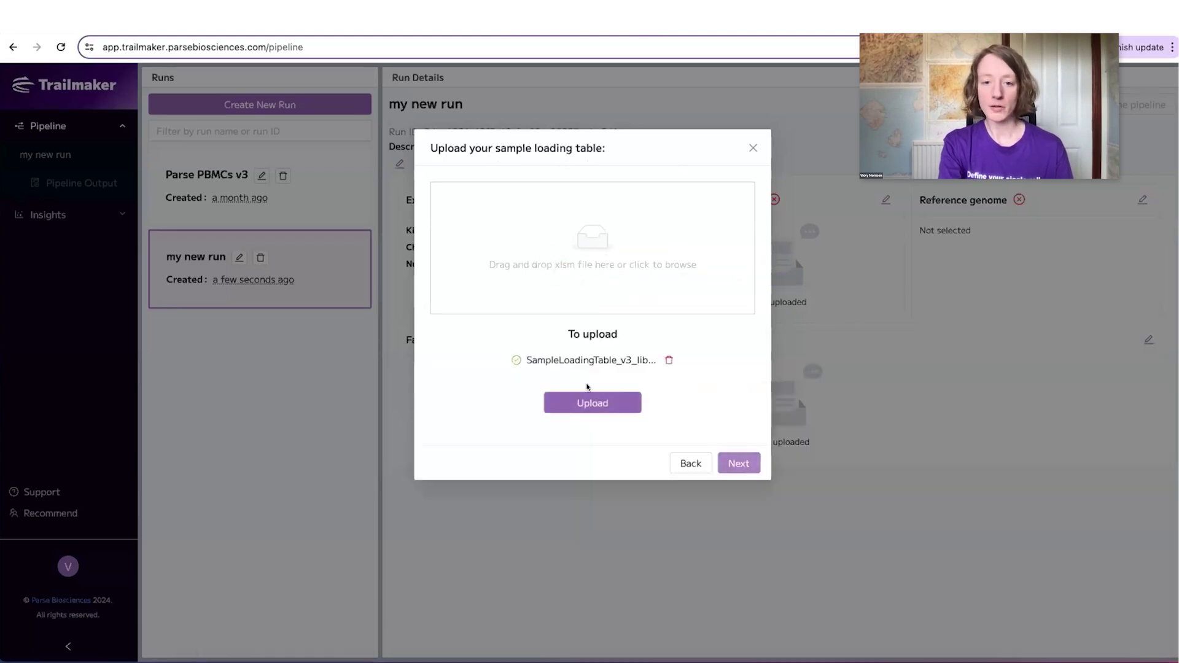
pyautogui.click(589, 398)
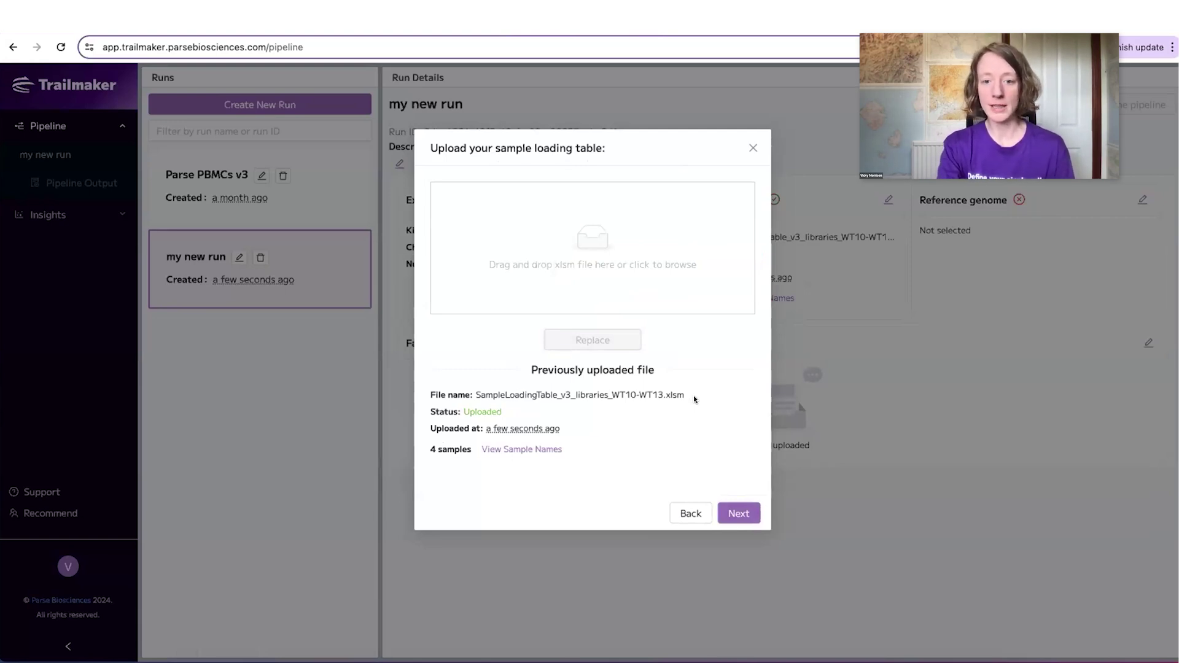
pyautogui.click(738, 514)
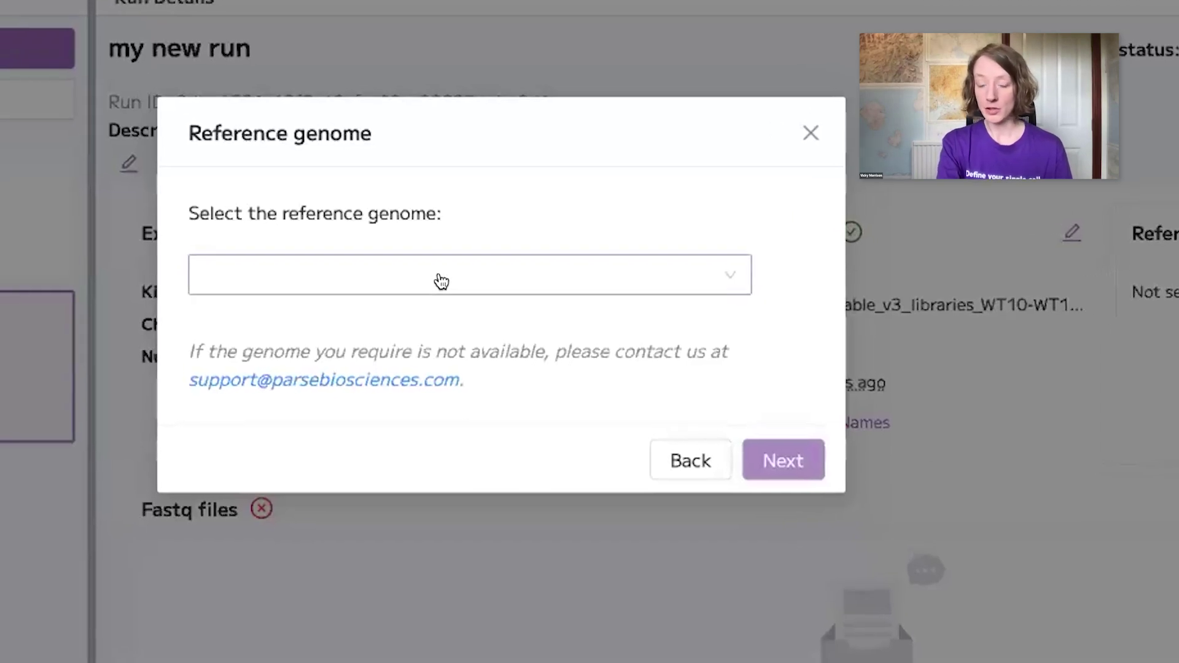
pyautogui.click(441, 281)
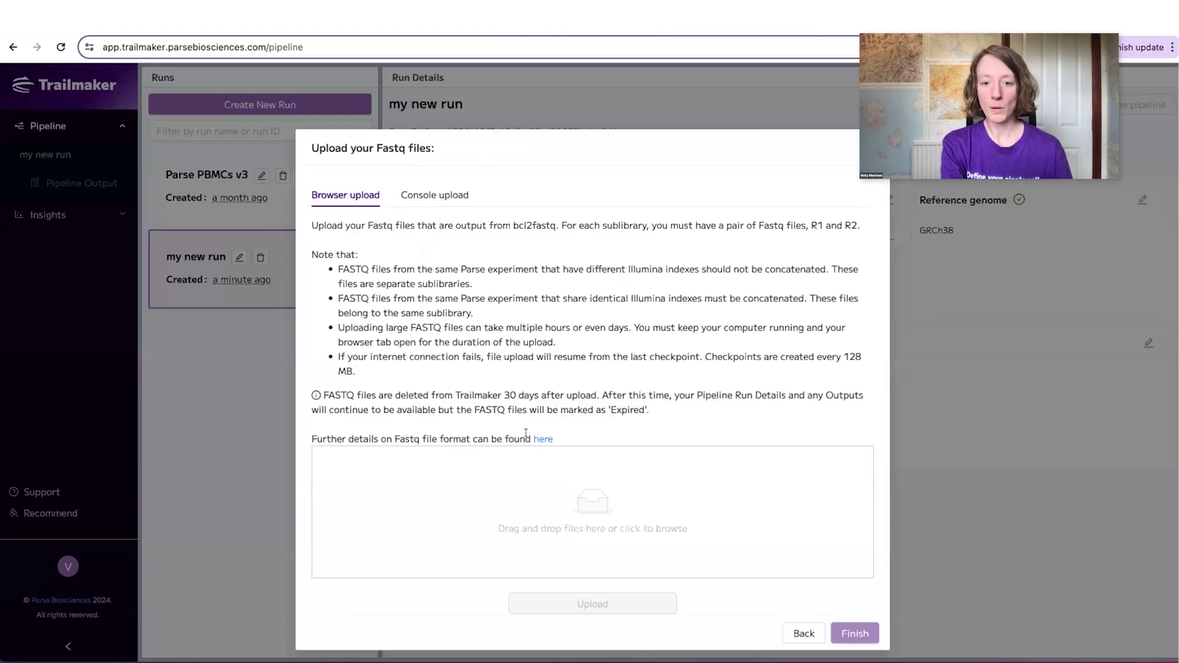
# Review the Console upload token and script command, then finish the run setup.
pyautogui.scroll(-1, 525, 433)
pyautogui.scroll(1, 526, 433)
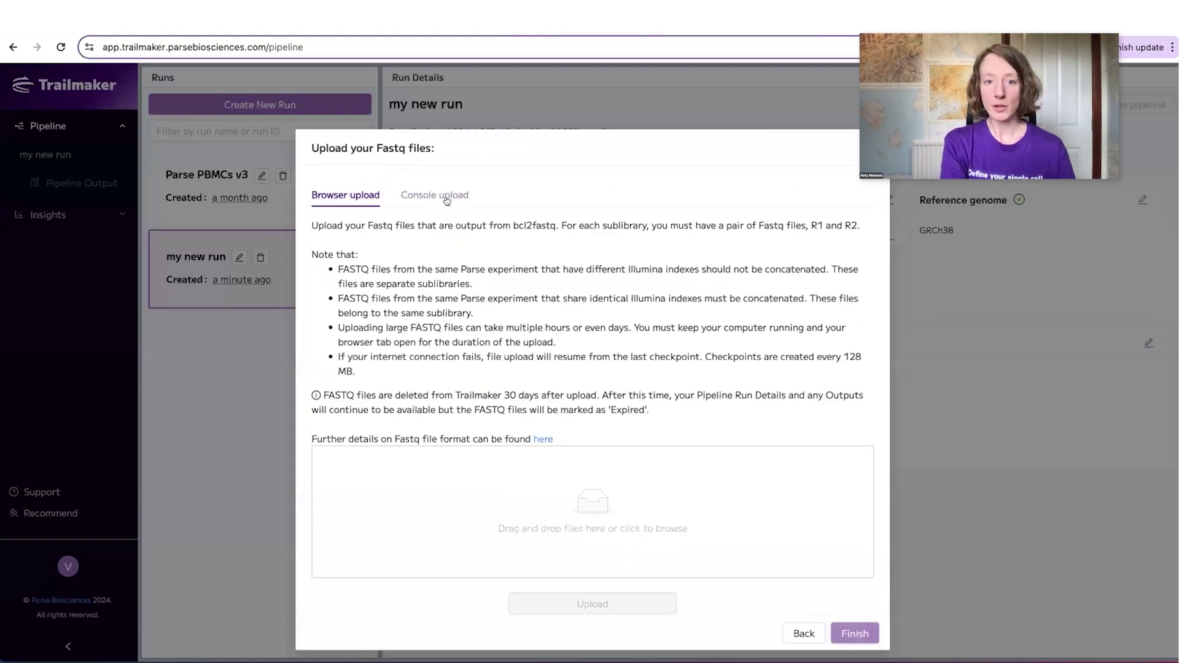
pyautogui.click(447, 200)
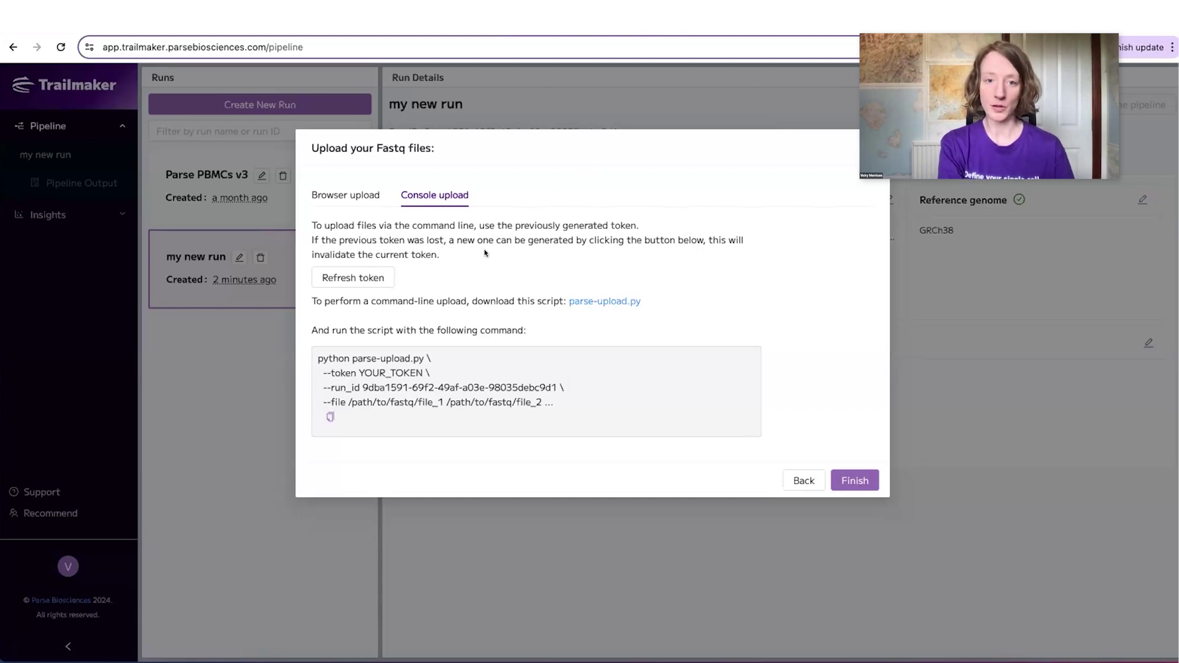
pyautogui.click(856, 477)
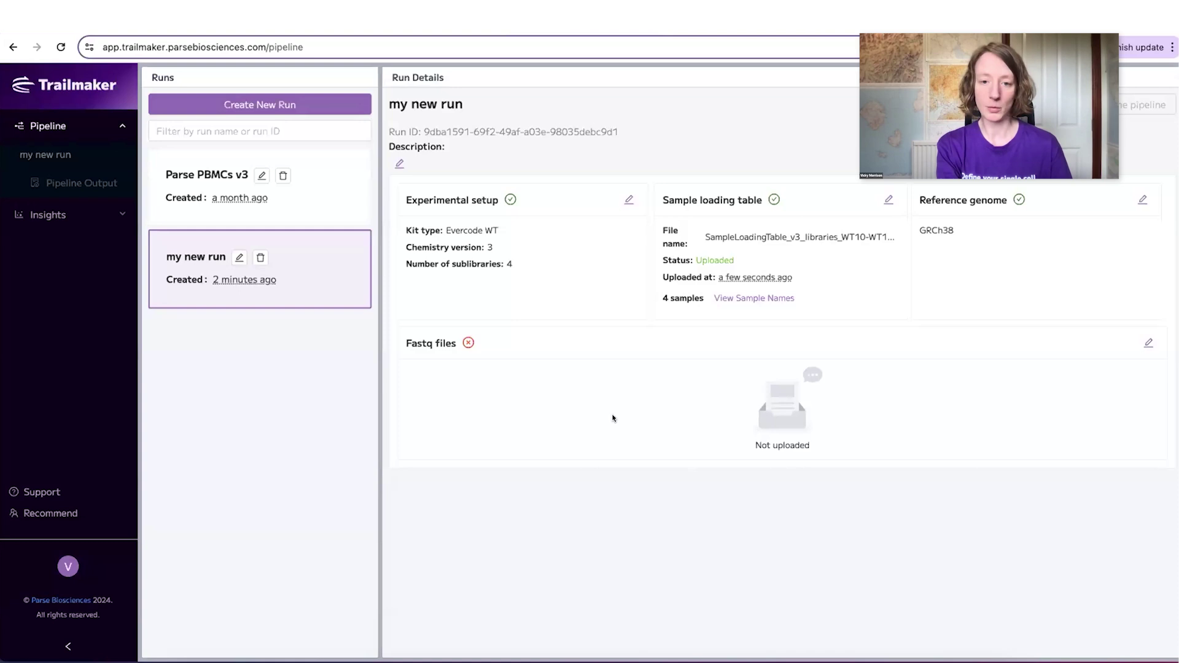
pyautogui.click(309, 198)
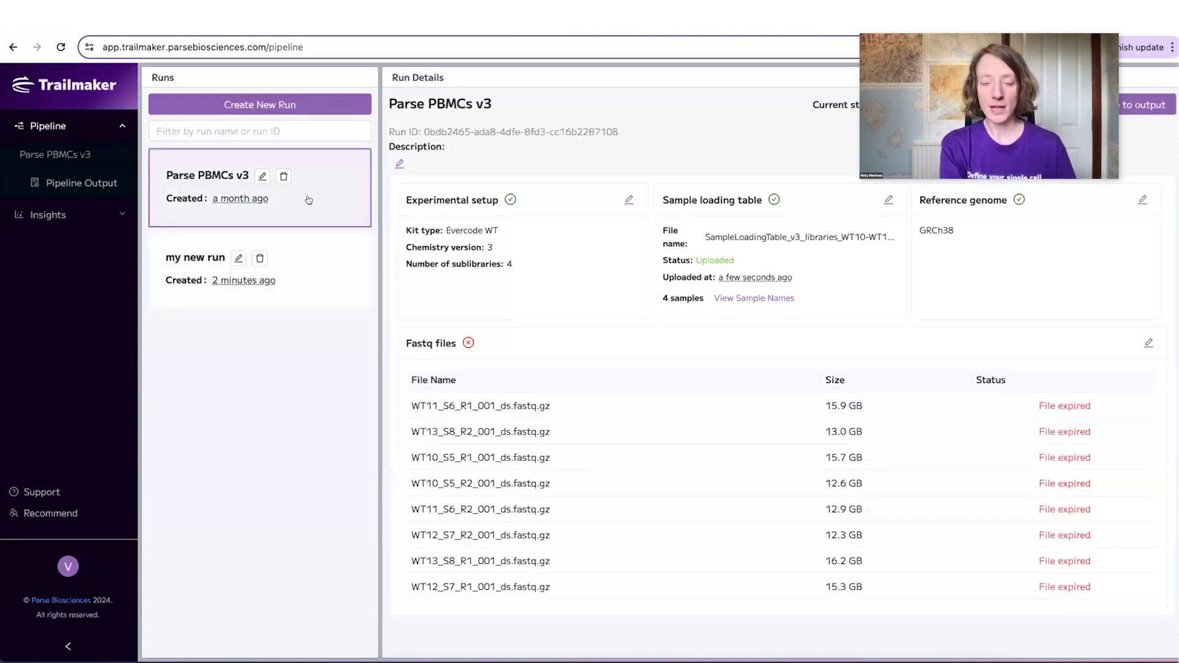
pyautogui.click(1143, 104)
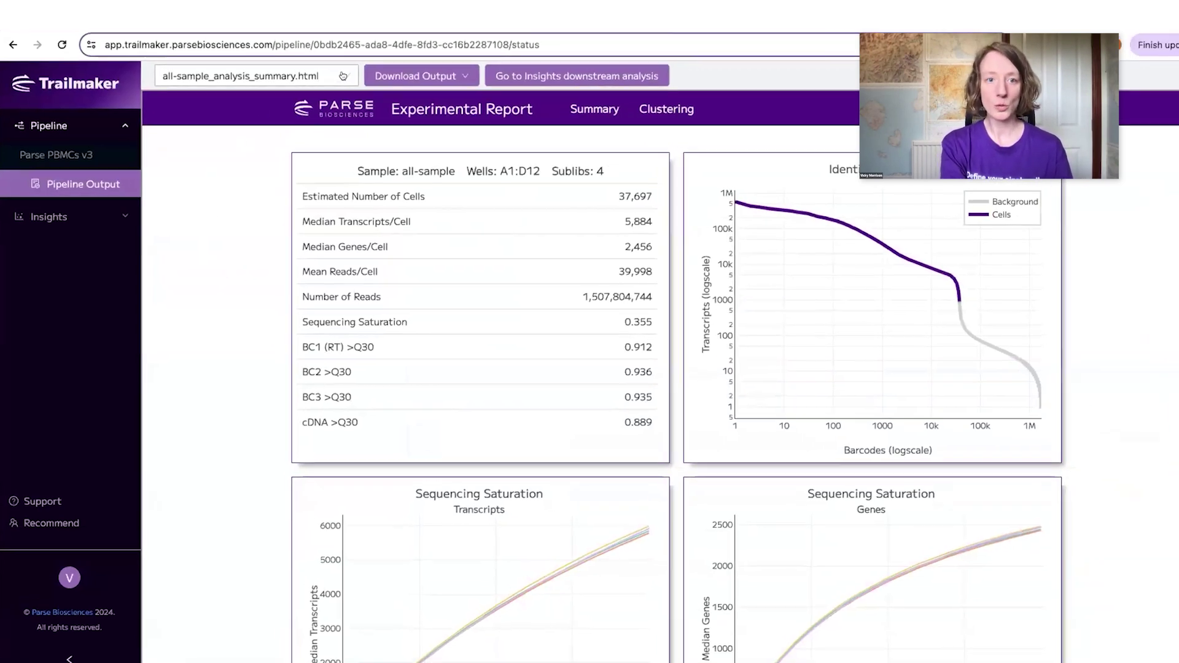
pyautogui.click(336, 81)
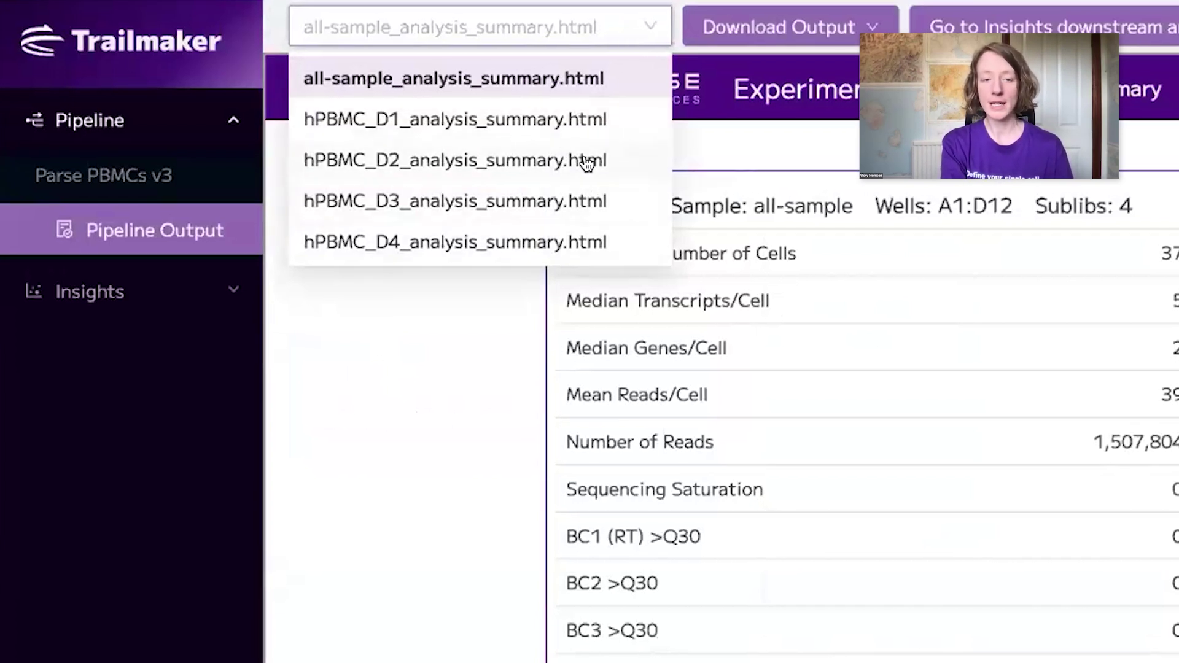
pyautogui.click(633, 24)
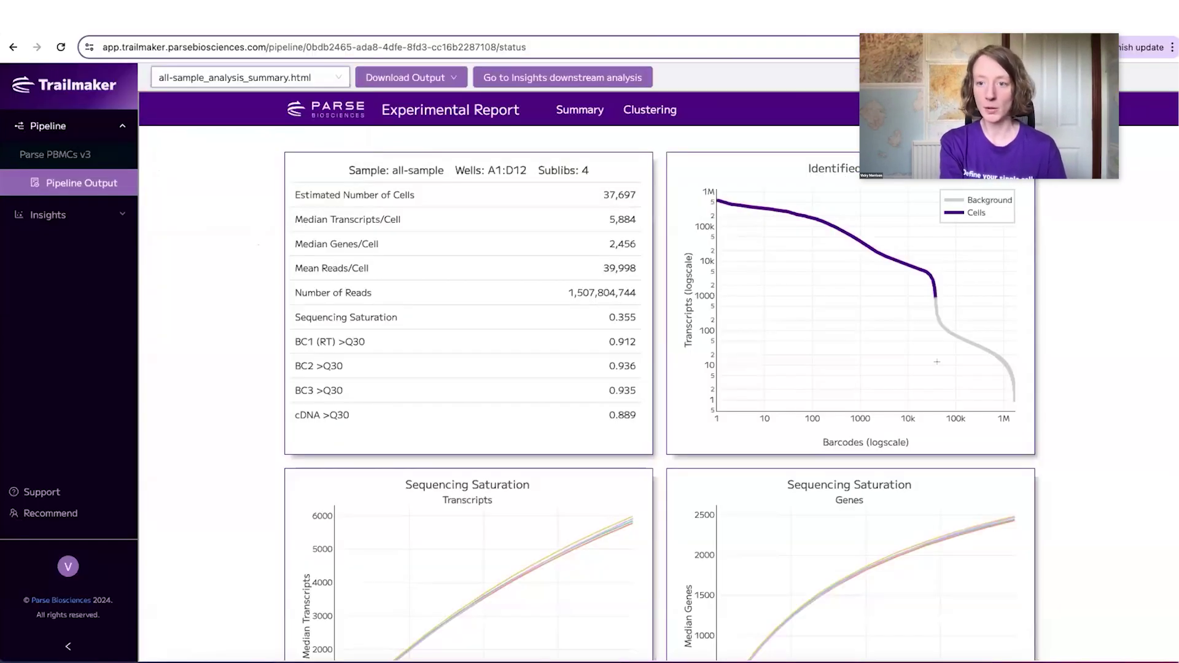
pyautogui.moveTo(938, 305)
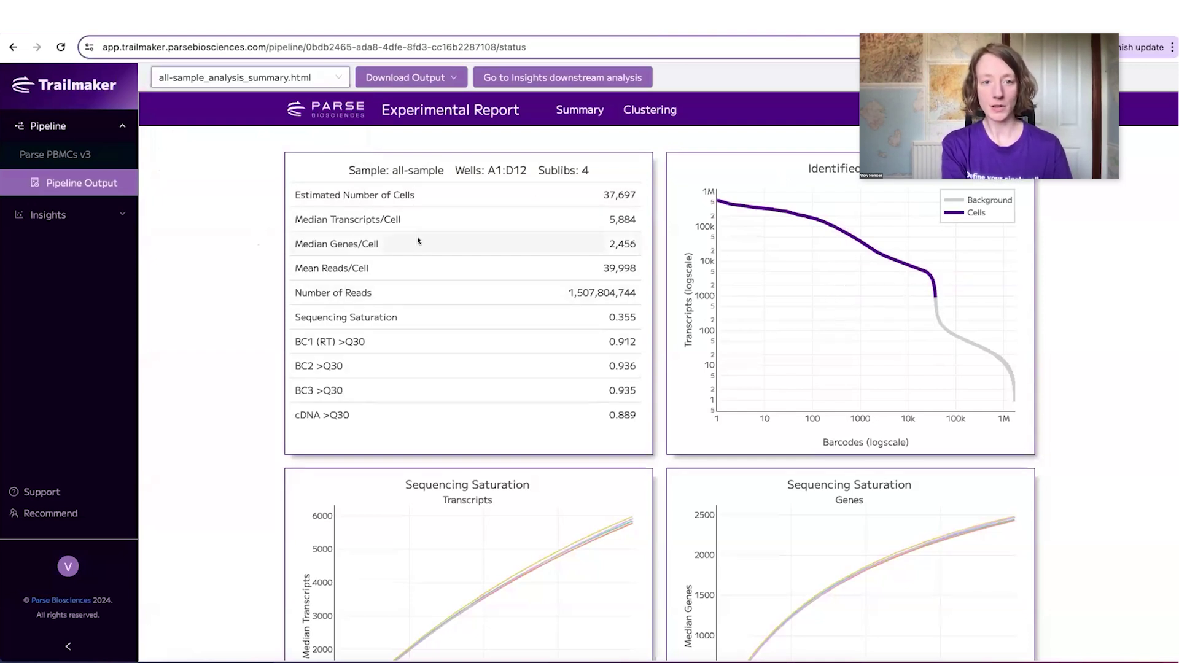
pyautogui.scroll(-7, 180, 317)
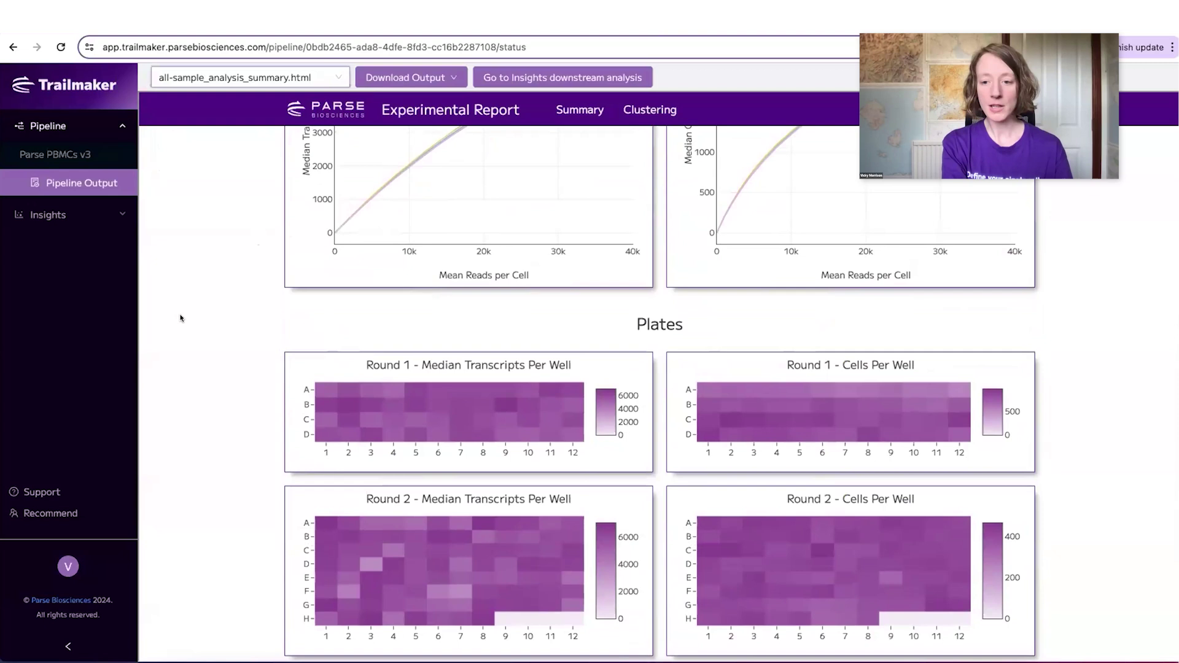
pyautogui.scroll(1, 179, 316)
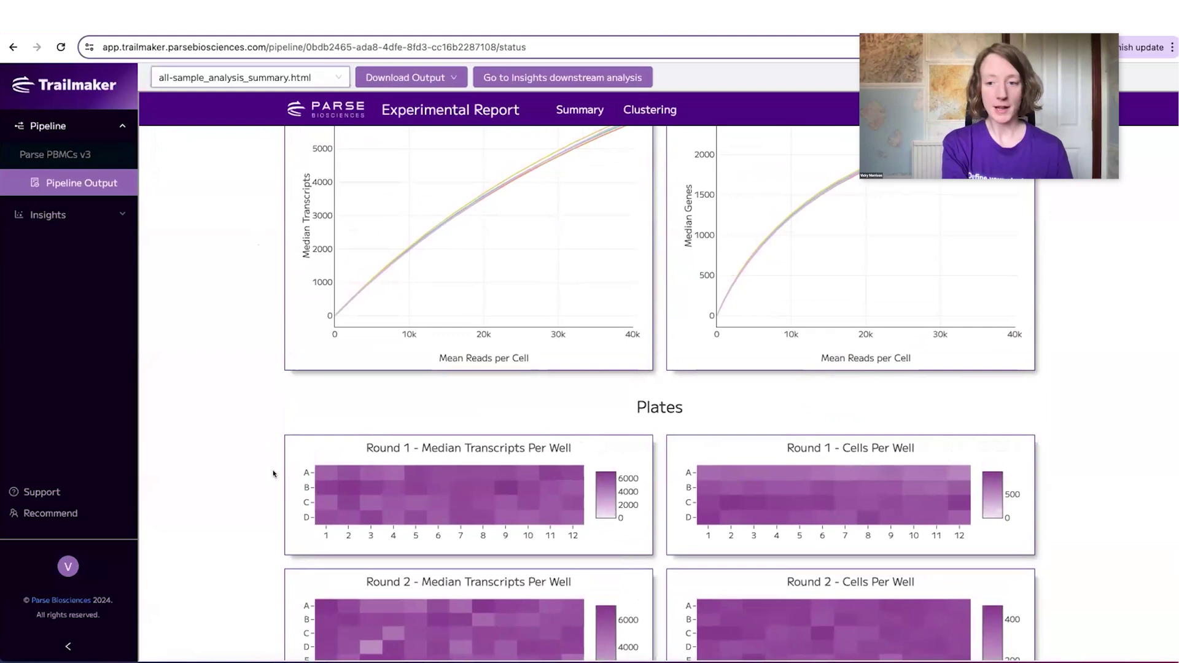
pyautogui.scroll(6, 274, 473)
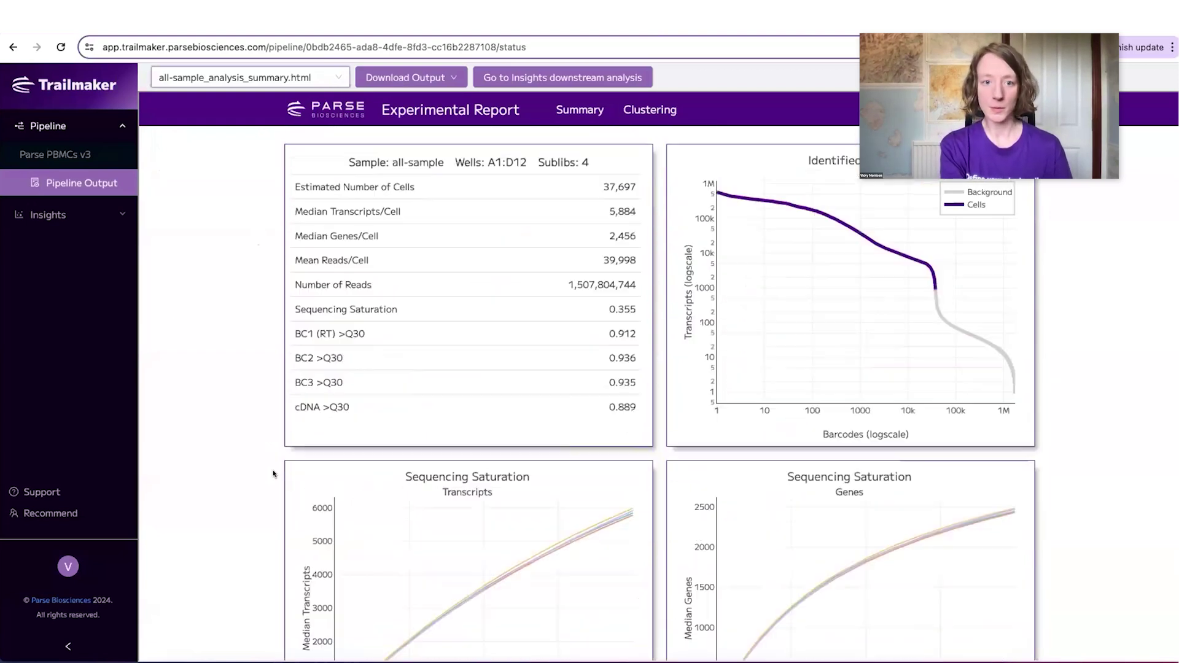
pyautogui.click(450, 76)
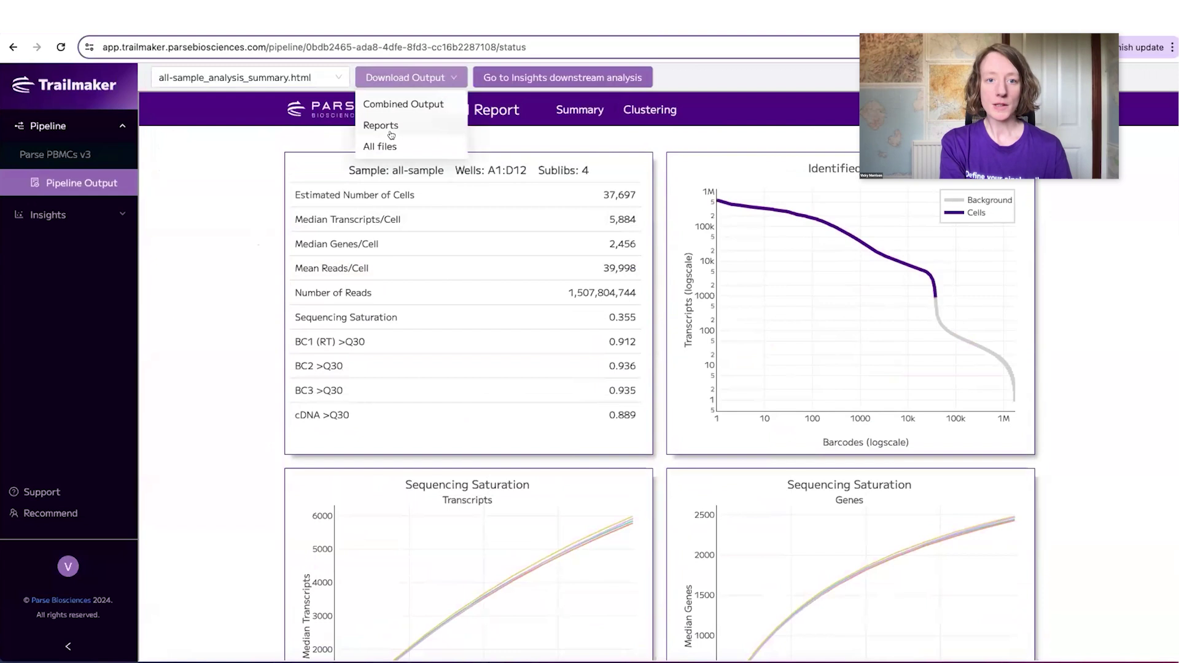
pyautogui.click(444, 75)
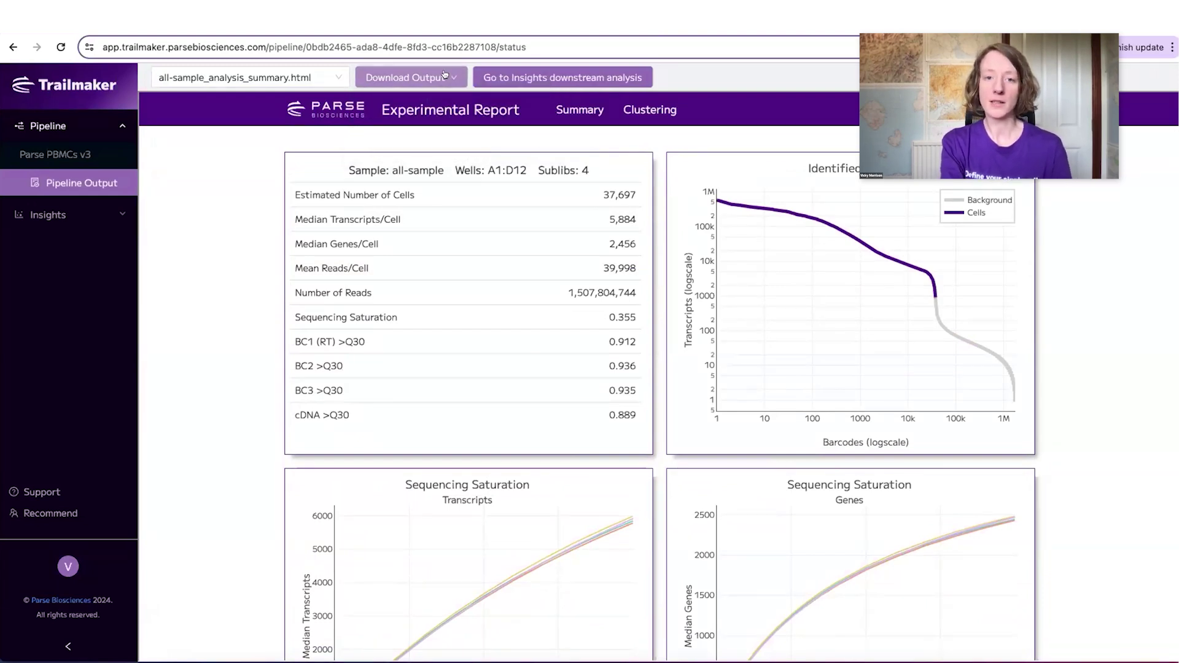
# Open Insights downstream analysis, review the filter-step list, and advance to the next filter.
pyautogui.click(573, 75)
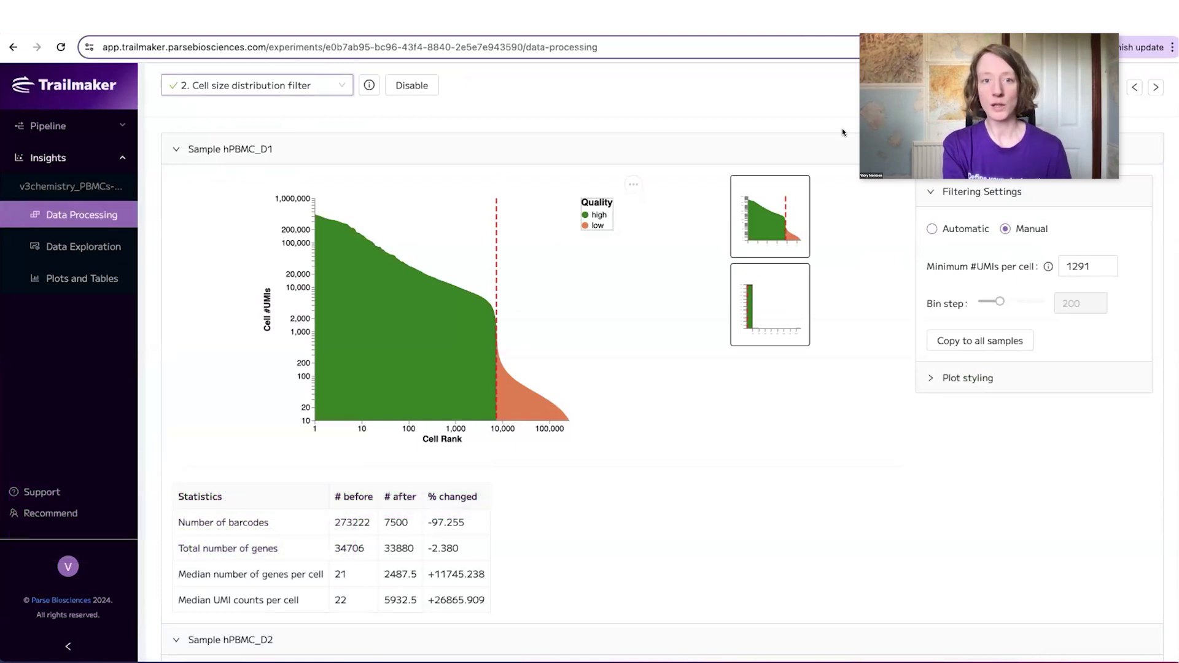
pyautogui.click(332, 86)
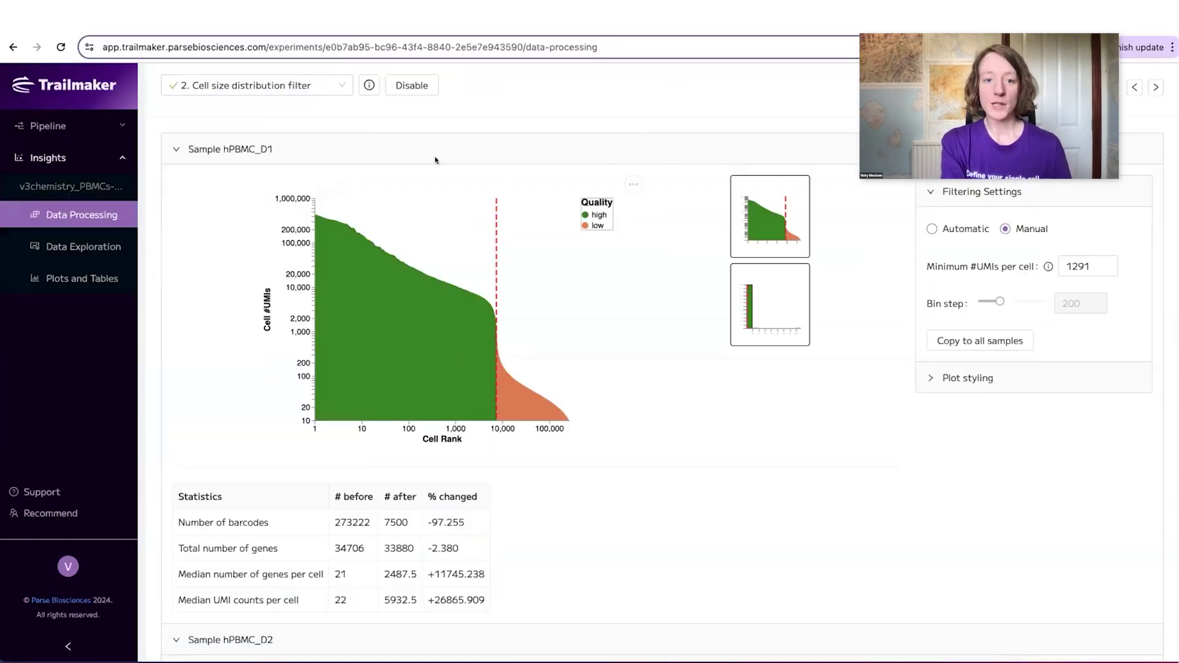
pyautogui.moveTo(361, 84)
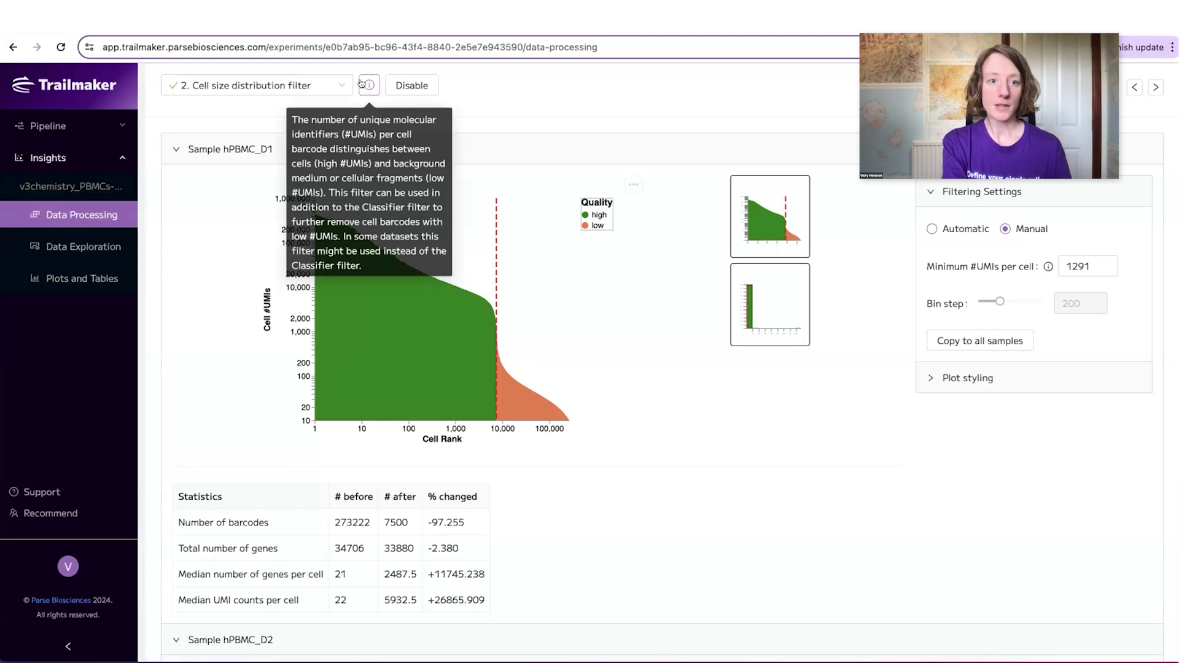
pyautogui.scroll(-20, 918, 418)
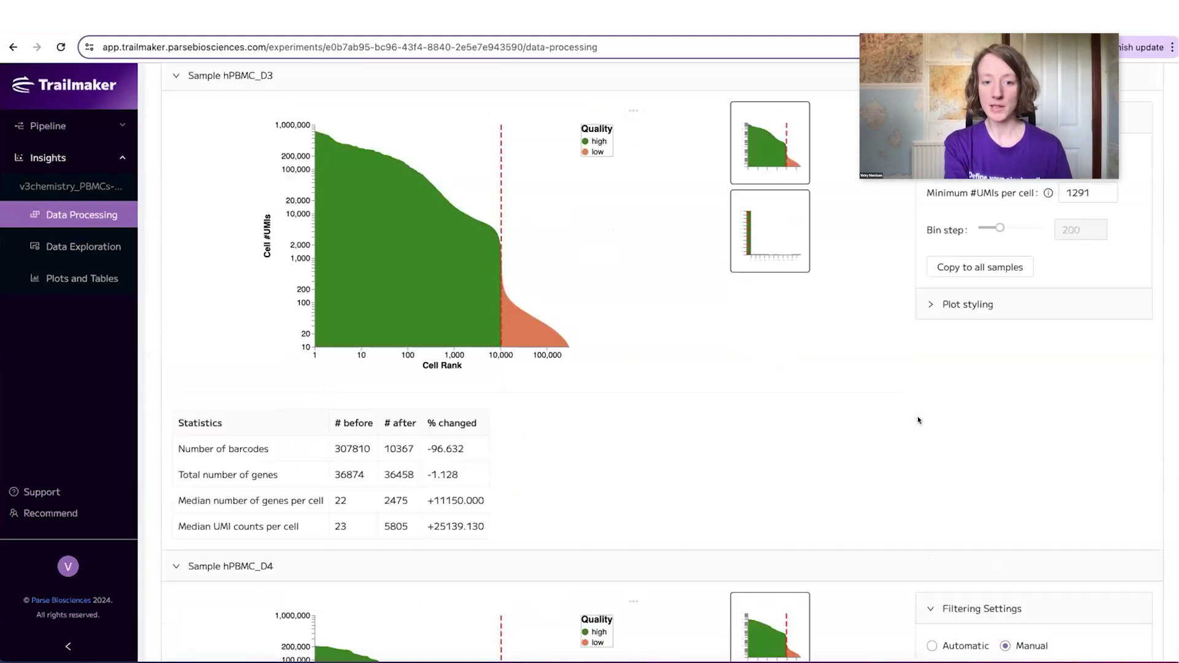
pyautogui.scroll(20, 374, 264)
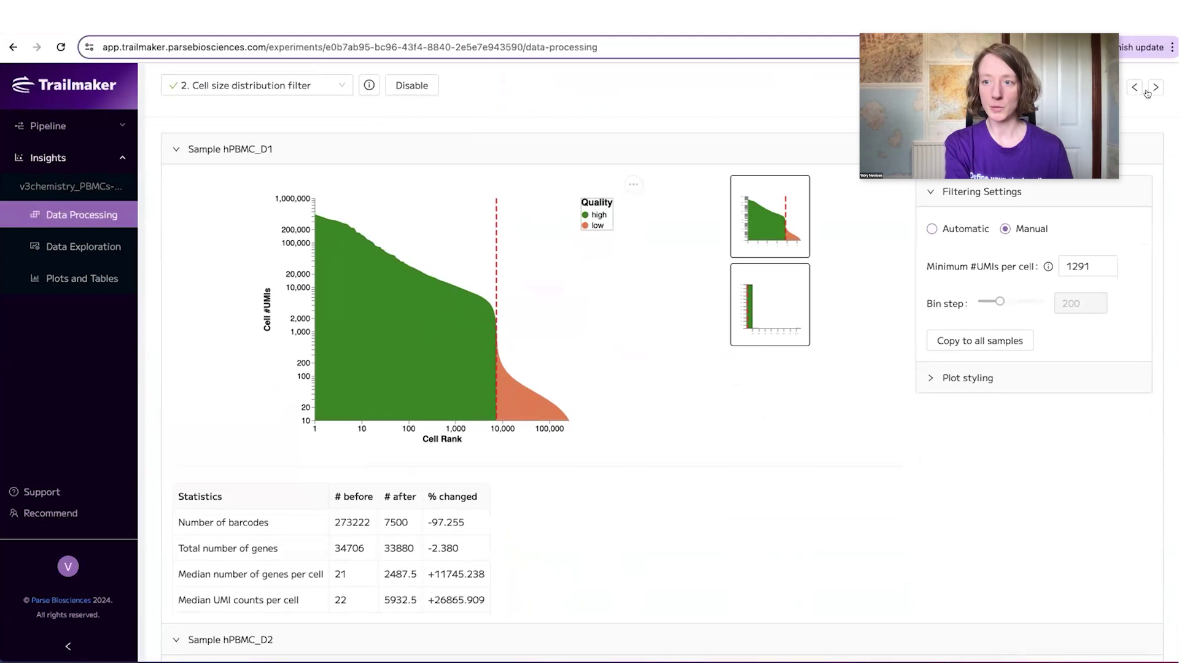
pyautogui.click(1155, 87)
# Advance past the doublet filter to step 6, Data integration.
pyautogui.click(1155, 87)
pyautogui.click(1155, 87)
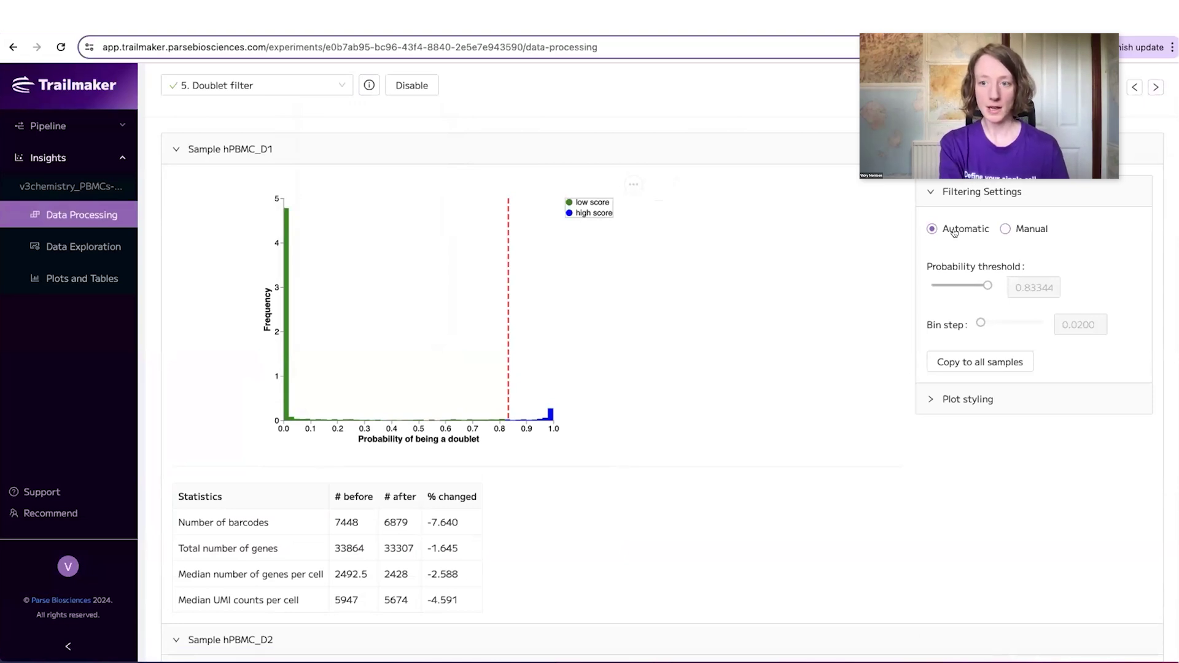
pyautogui.click(1155, 87)
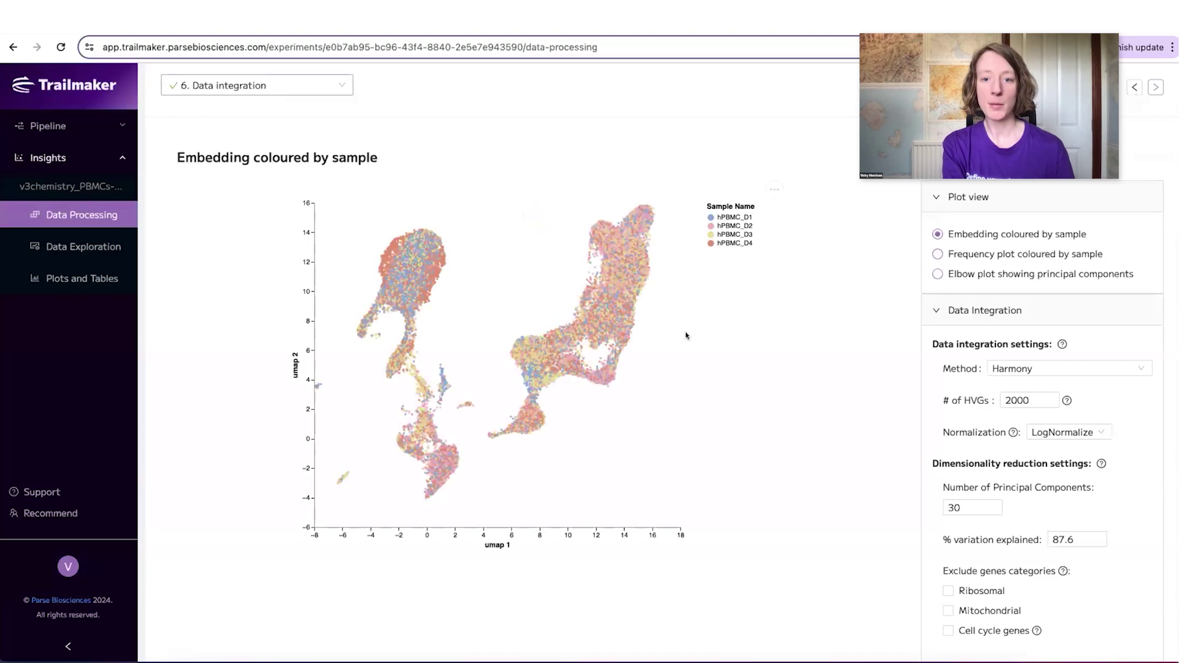
# Keep Harmony integration, view the sample frequency plot, and advance to Configure embedding.
pyautogui.click(1039, 370)
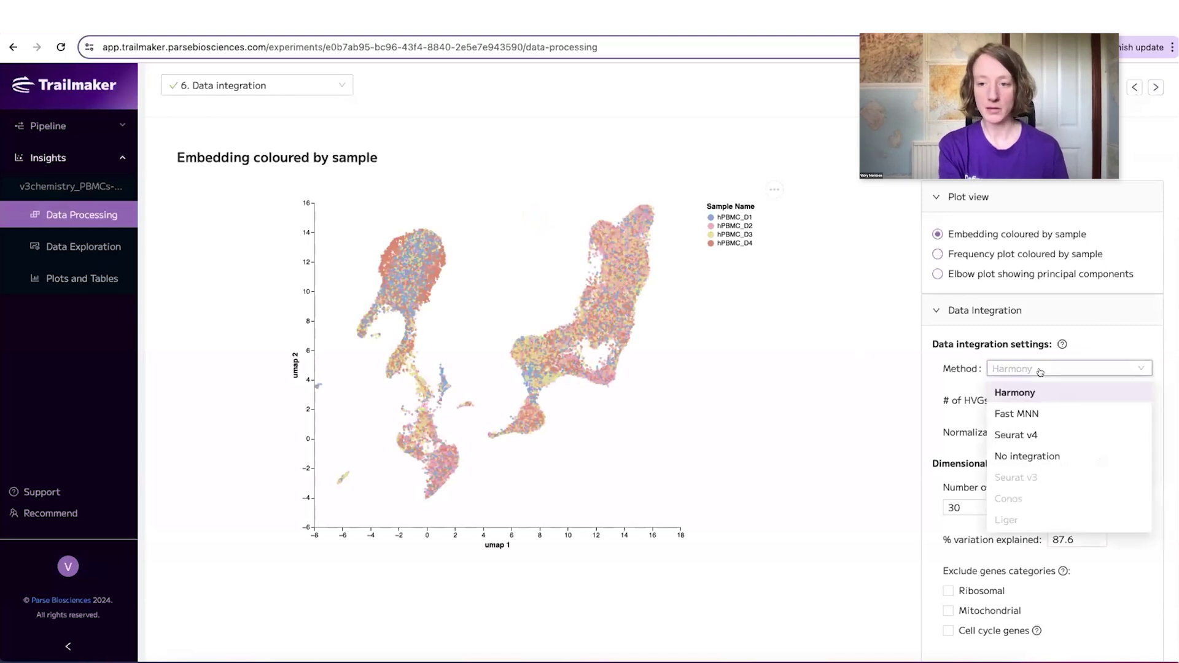
pyautogui.click(785, 333)
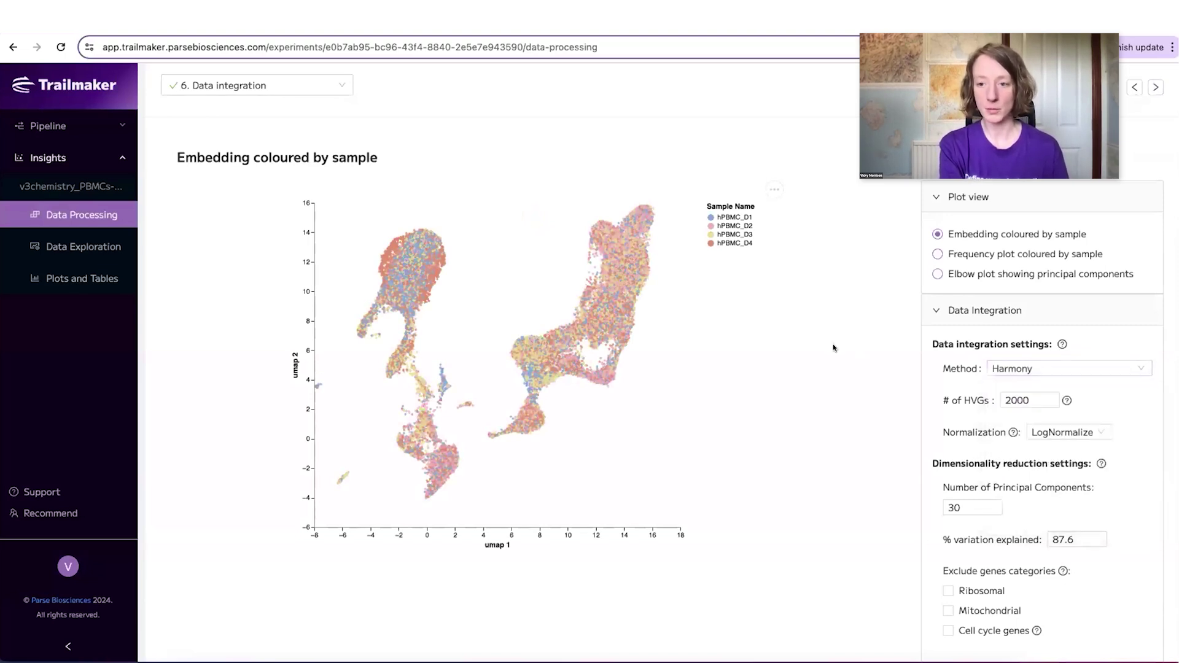
pyautogui.click(938, 253)
pyautogui.click(1156, 86)
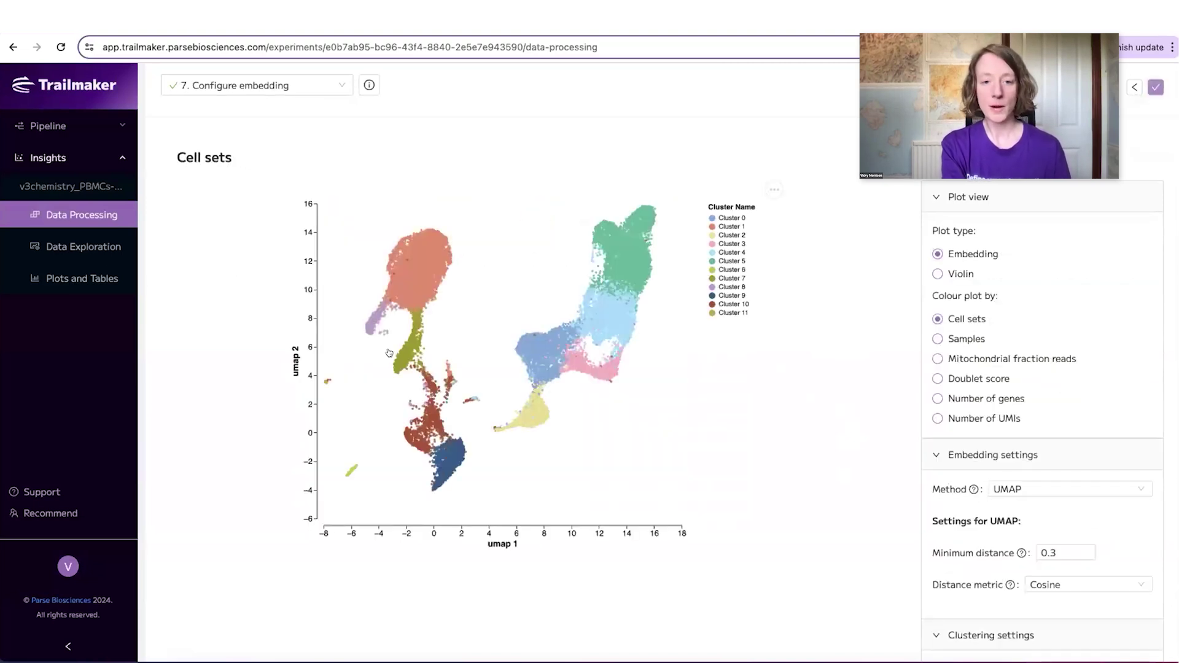
pyautogui.click(1033, 489)
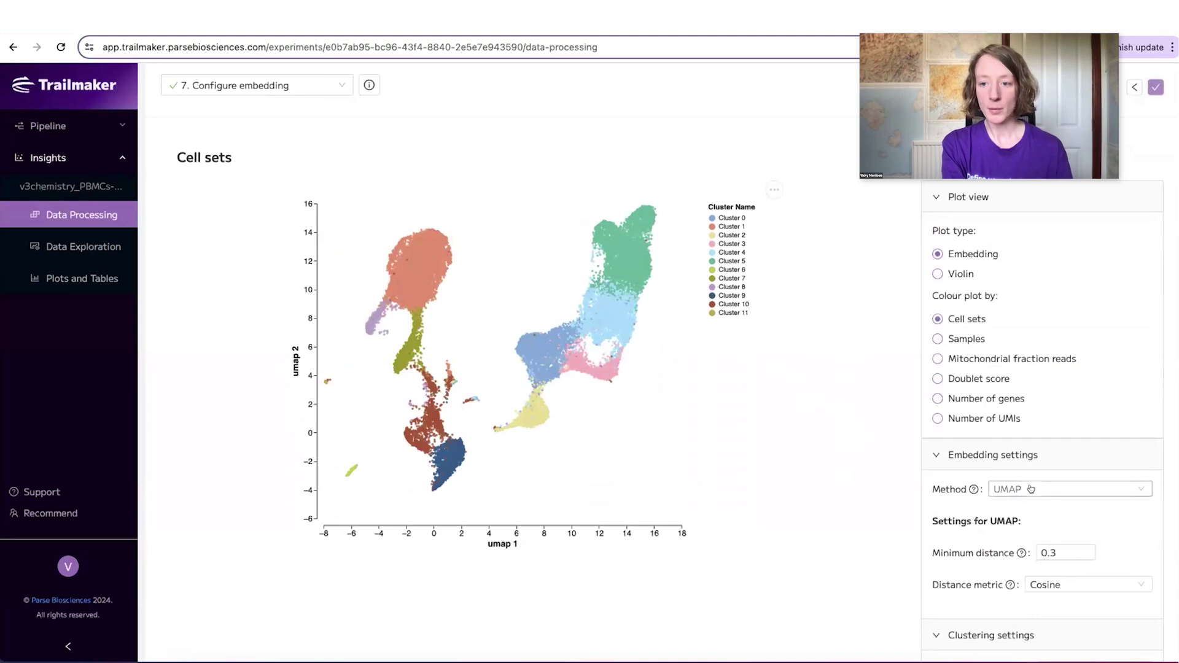
pyautogui.click(871, 536)
pyautogui.scroll(-2, 871, 533)
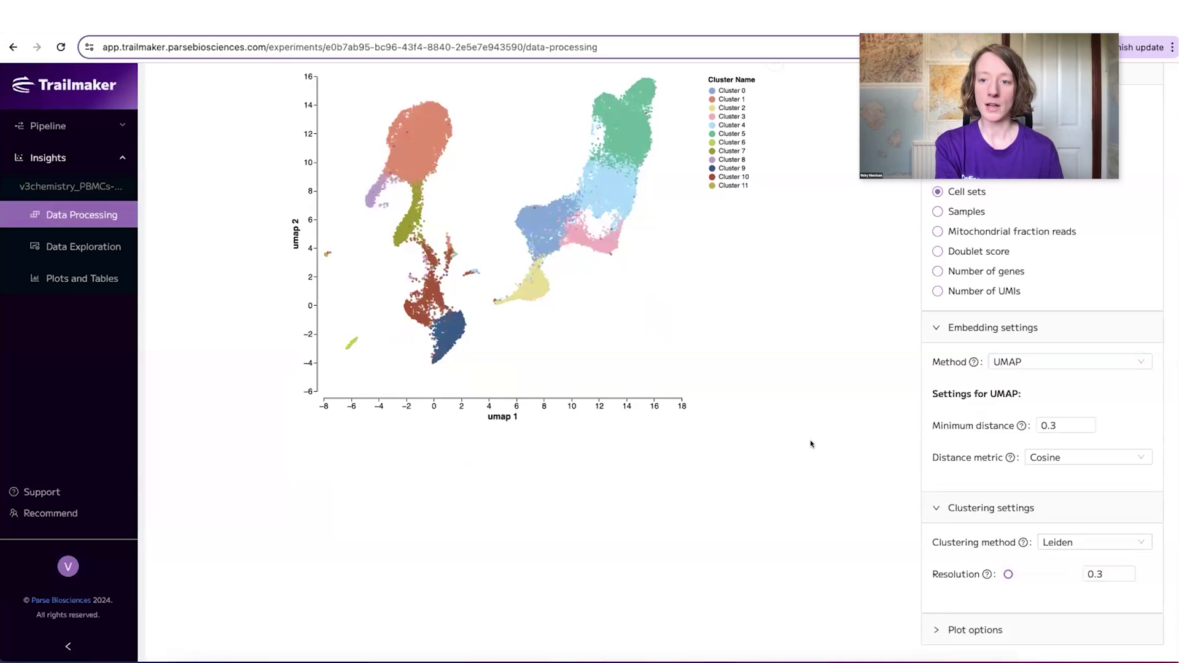
pyautogui.moveTo(1008, 574)
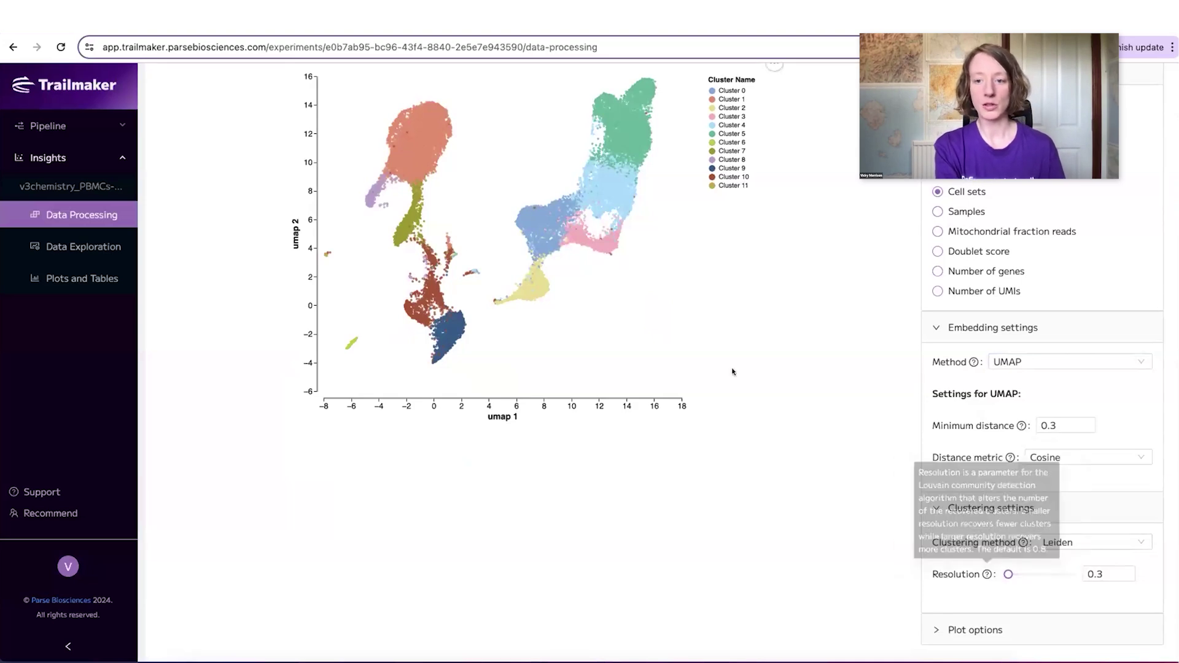
pyautogui.scroll(2, 733, 372)
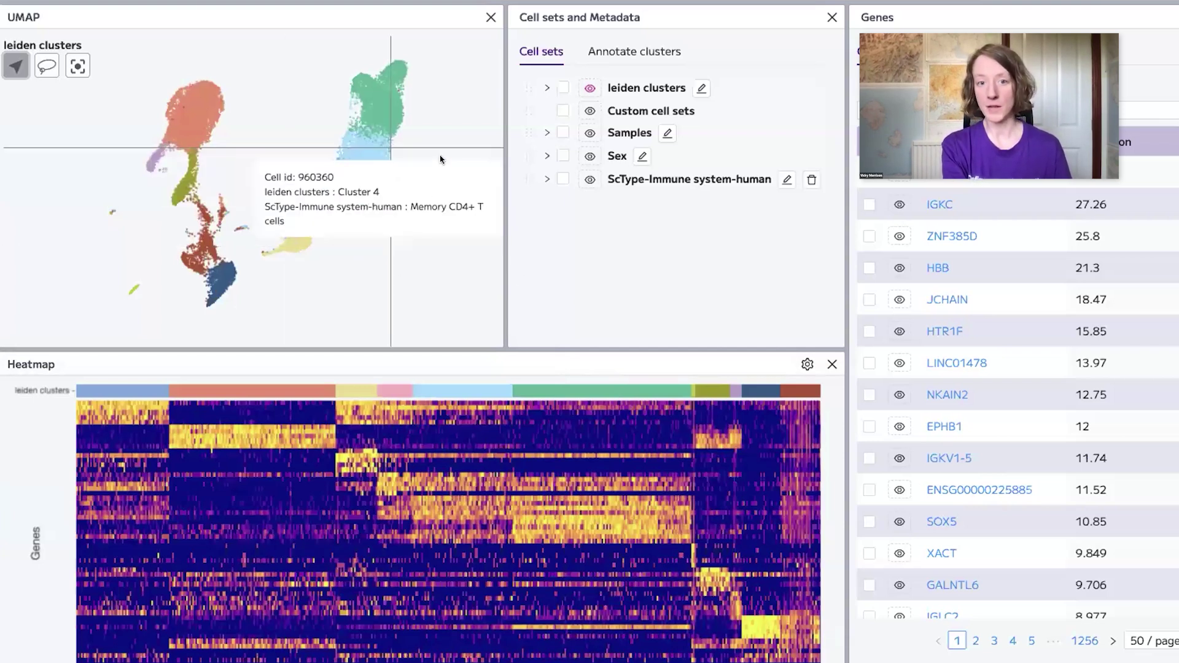
# Annotate clusters with ScType using the Immune system tissue and human species.
pyautogui.click(608, 49)
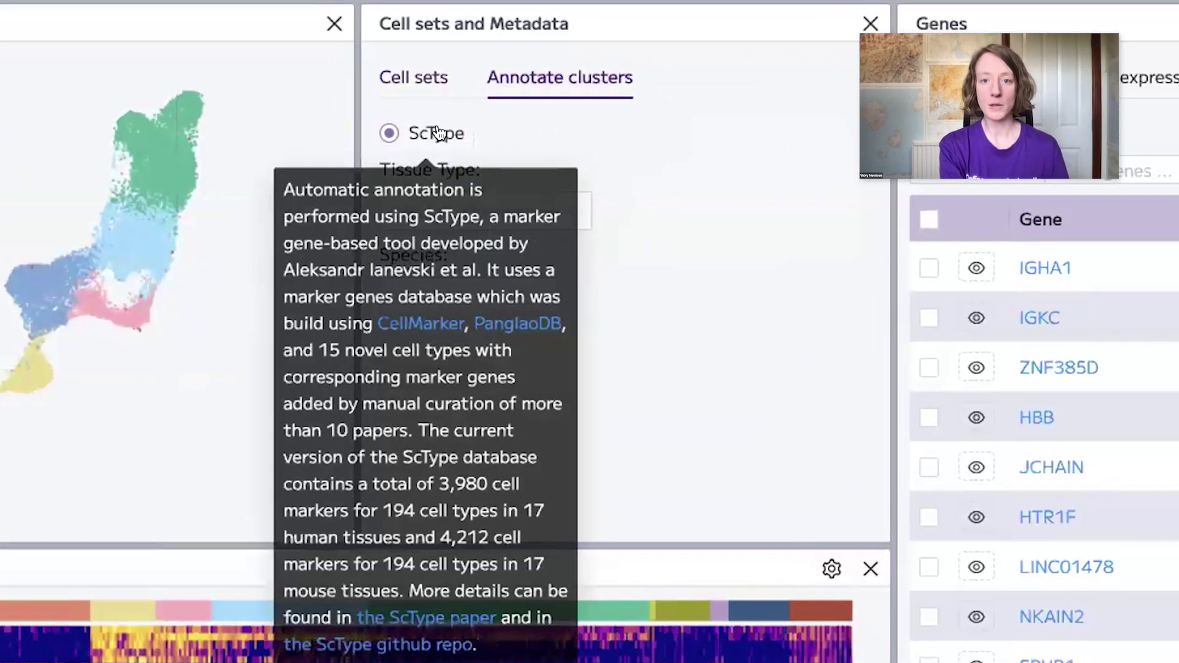
pyautogui.click(495, 232)
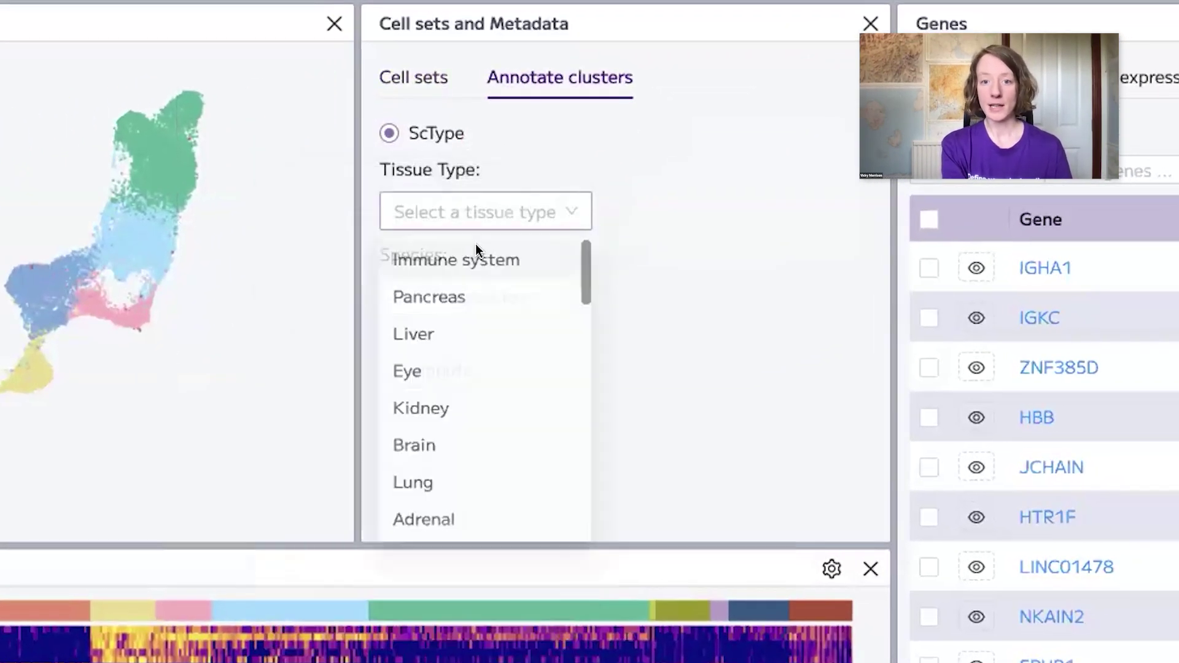
pyautogui.click(476, 257)
pyautogui.click(457, 313)
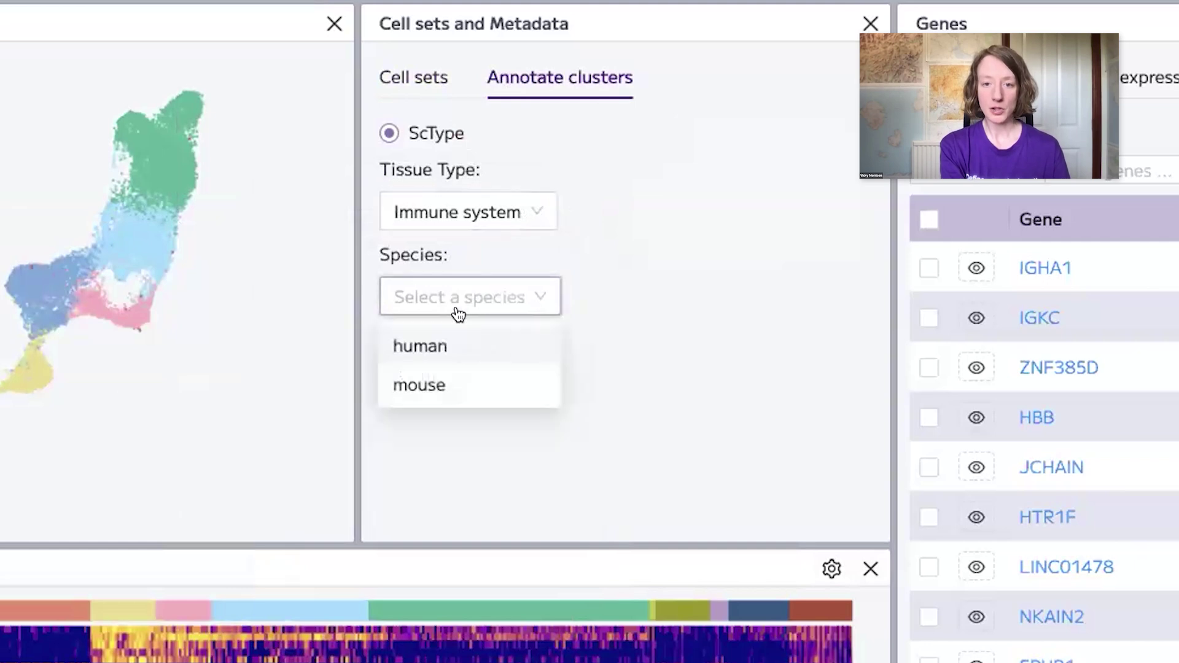
pyautogui.click(487, 338)
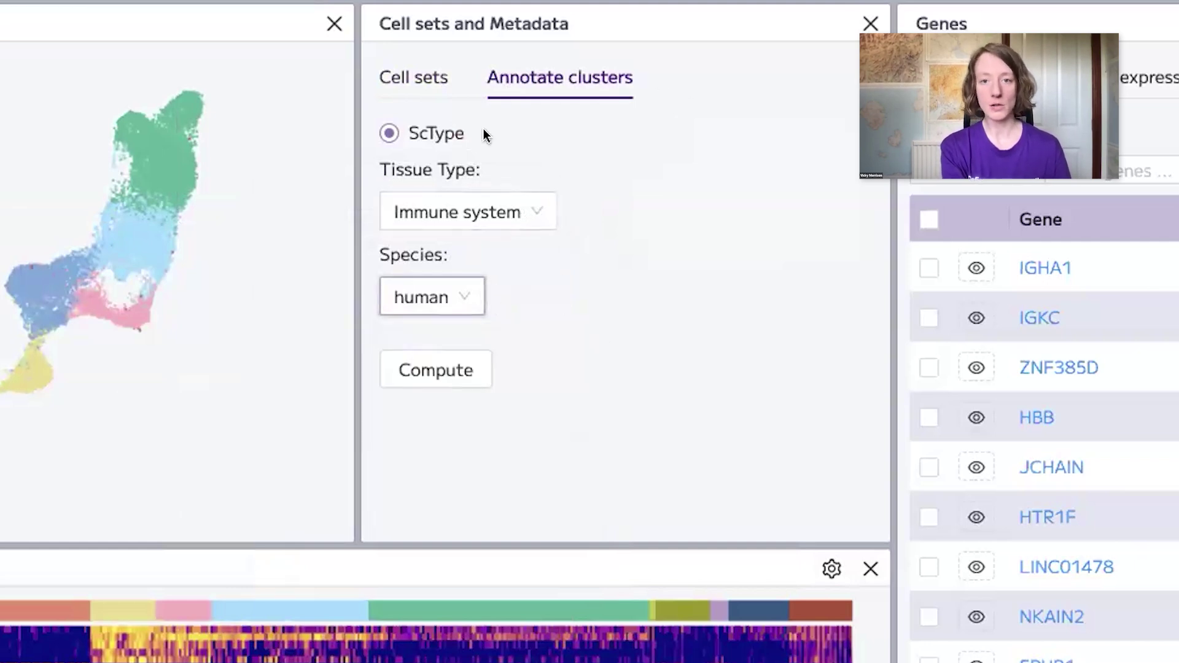
# Colour the UMAP by the ScType cell set and expand it to list cell types.
pyautogui.click(421, 83)
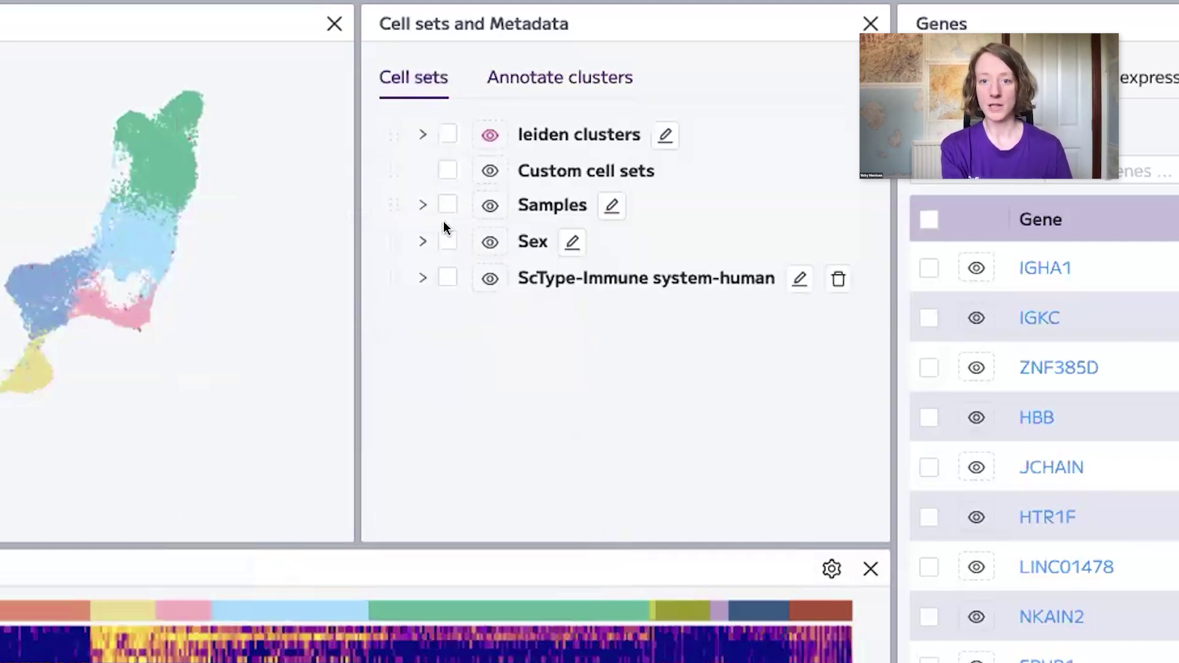
pyautogui.click(490, 278)
pyautogui.click(420, 280)
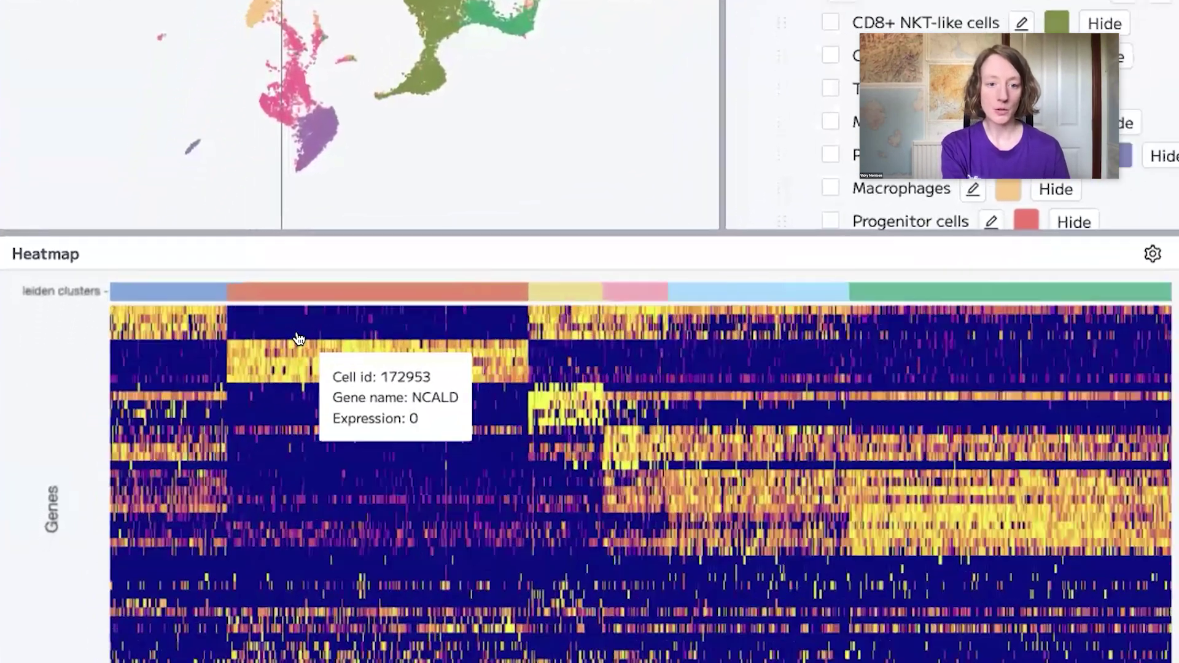
# Zoom into the view and locate the Gene list to colour the UMAP by LYZ.
pyautogui.rightClick(226, 419)
pyautogui.press('Escape')
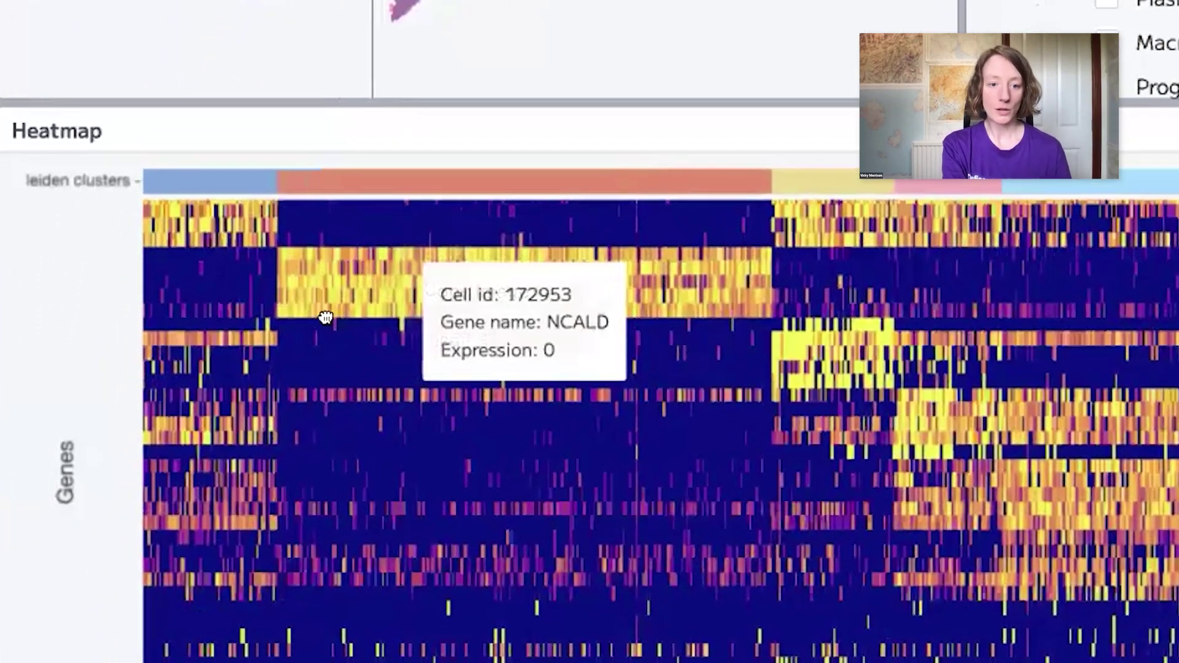
pyautogui.scroll(3, 326, 317)
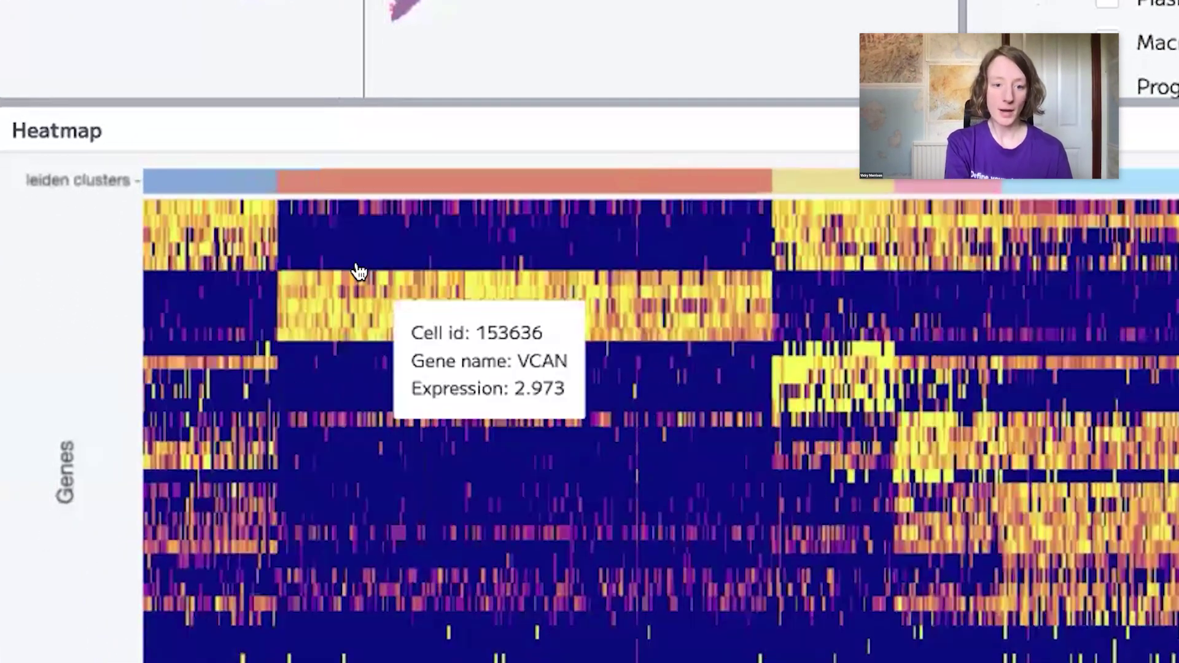
pyautogui.scroll(2, 384, 332)
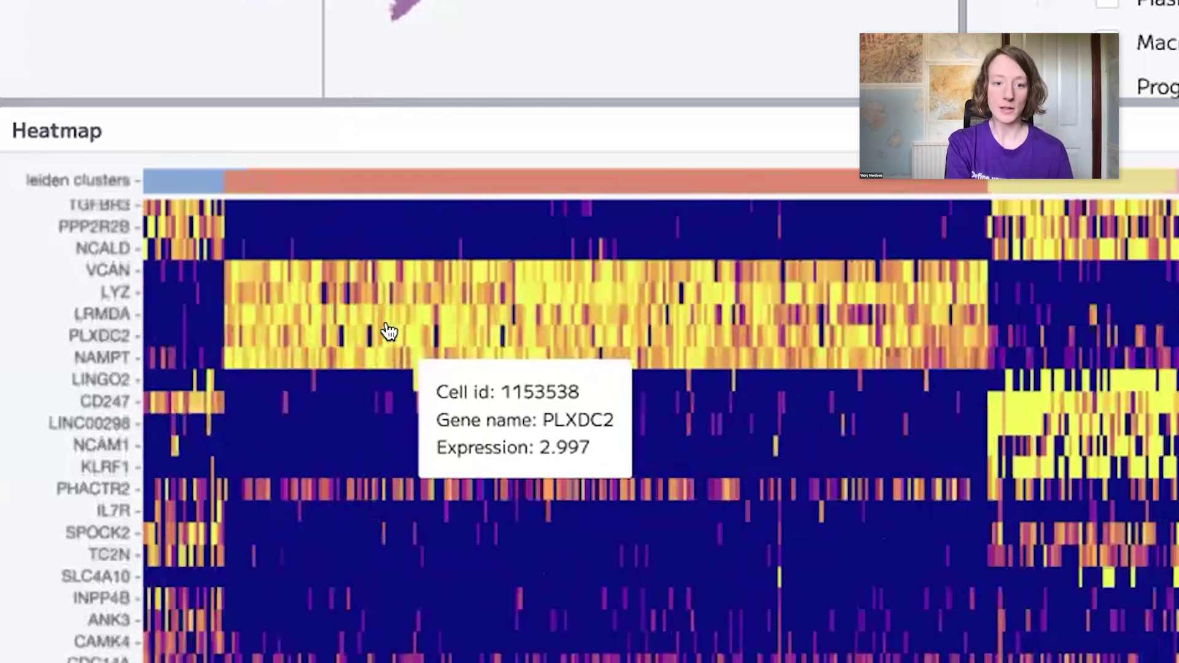
pyautogui.scroll(2, 388, 332)
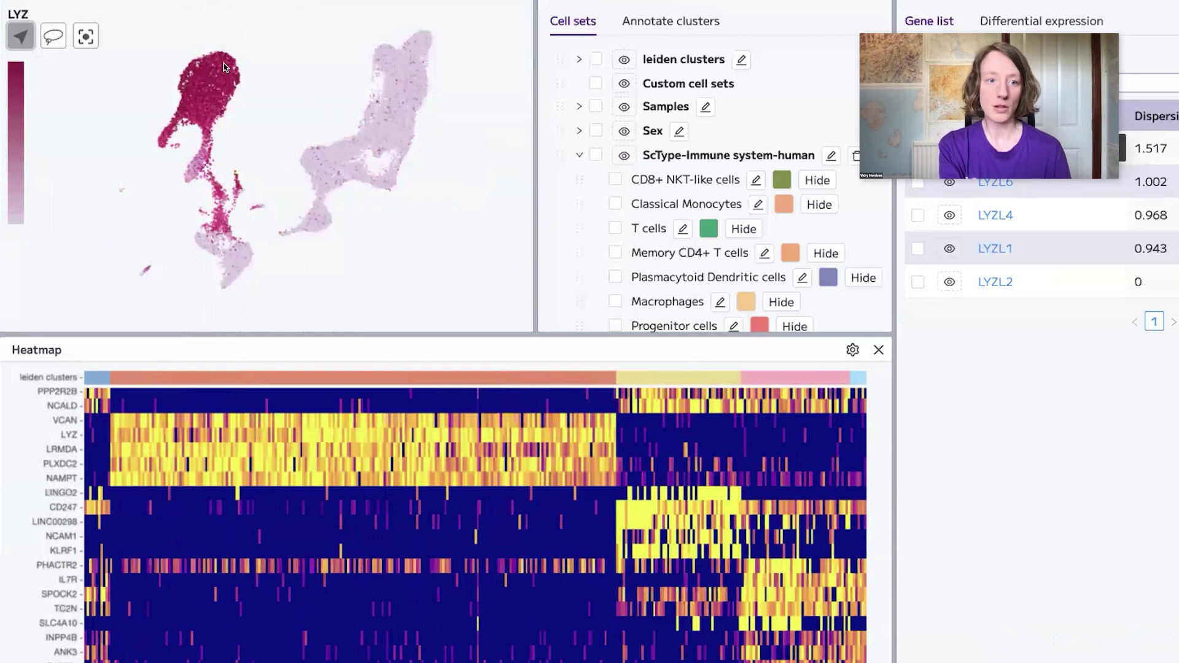
pyautogui.moveTo(229, 70)
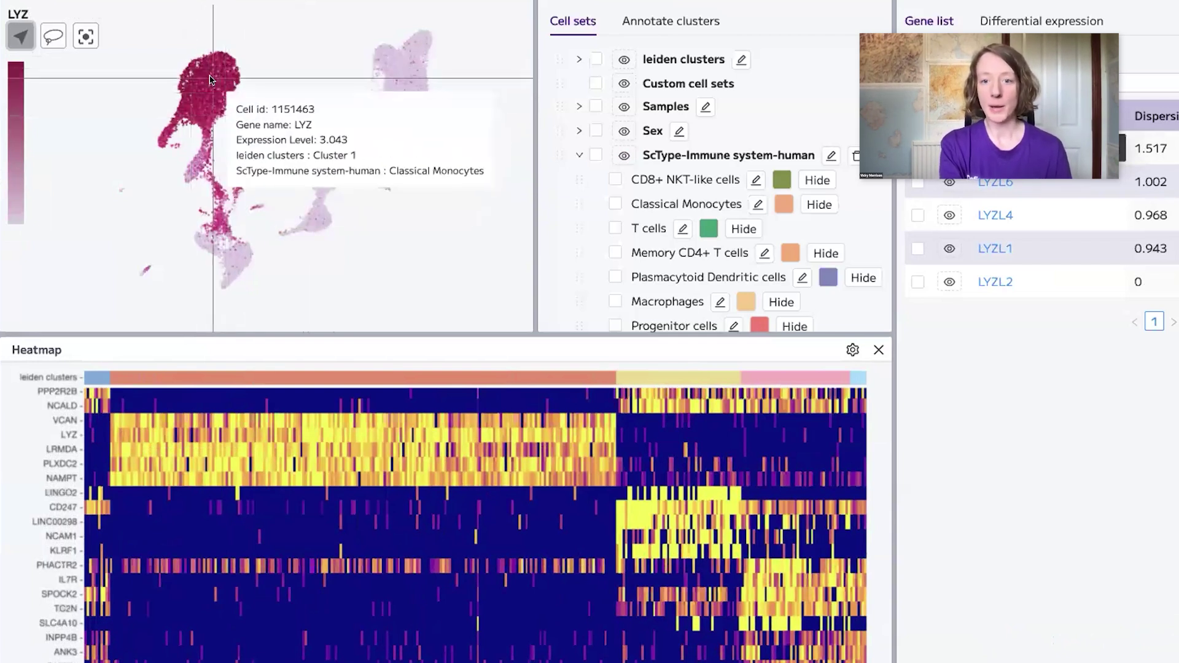
# Set up a differential expression comparing Classical Monocytes between samples/groups.
pyautogui.click(1024, 22)
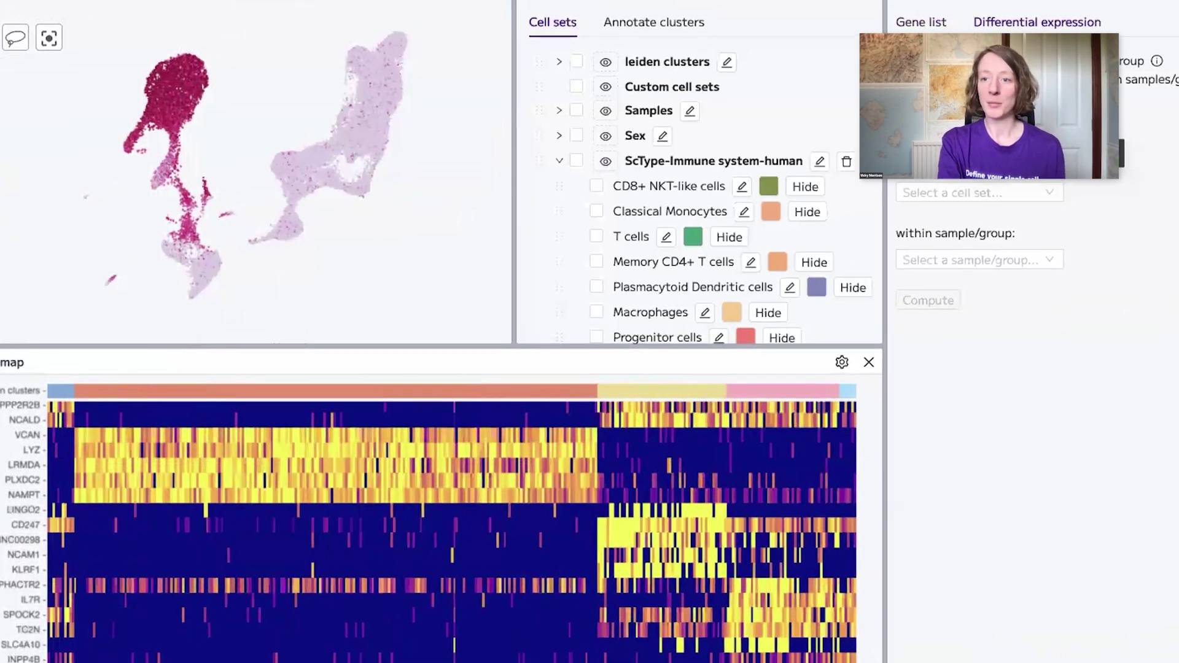
pyautogui.click(912, 76)
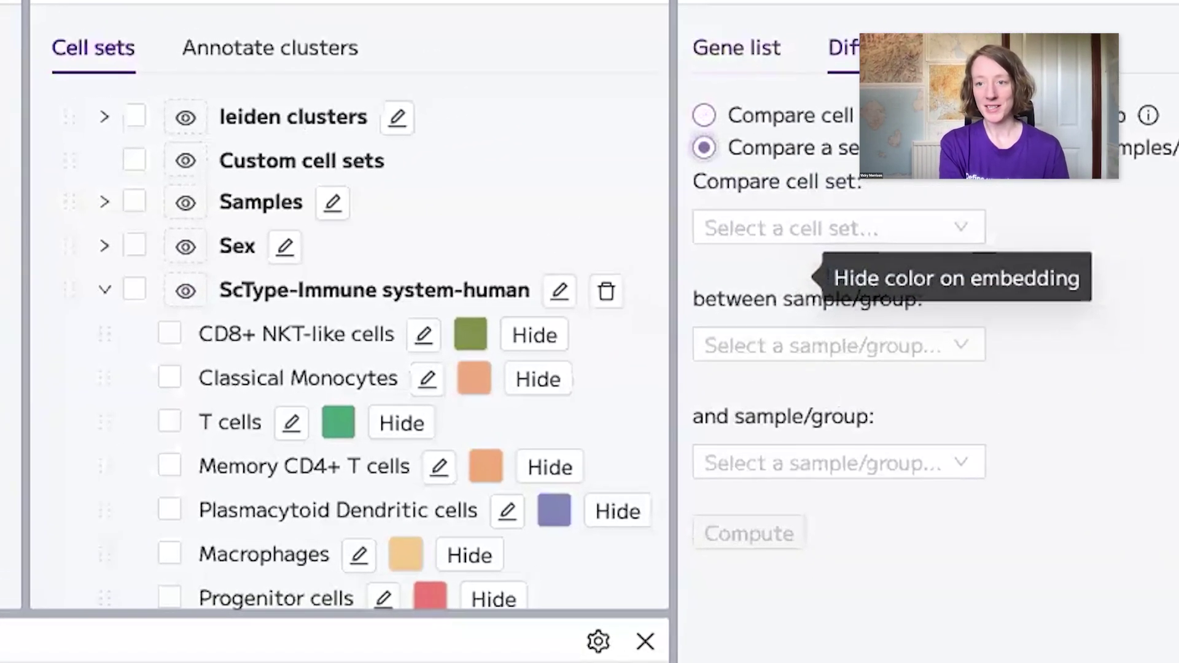
pyautogui.click(786, 220)
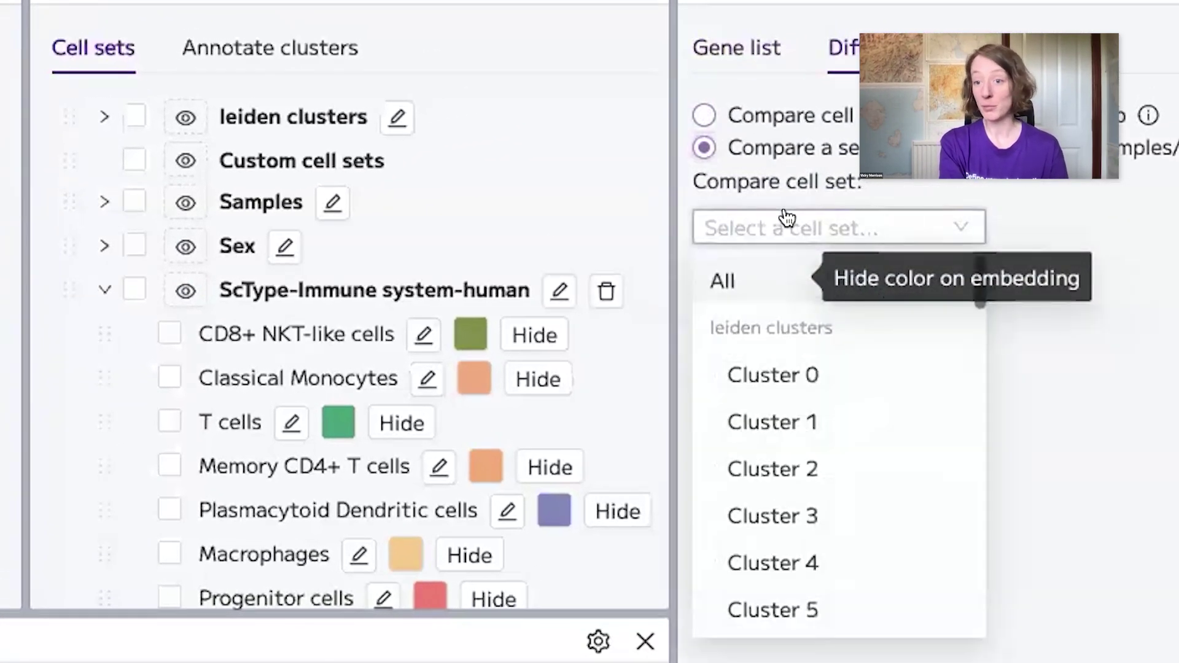
pyautogui.scroll(-6, 788, 413)
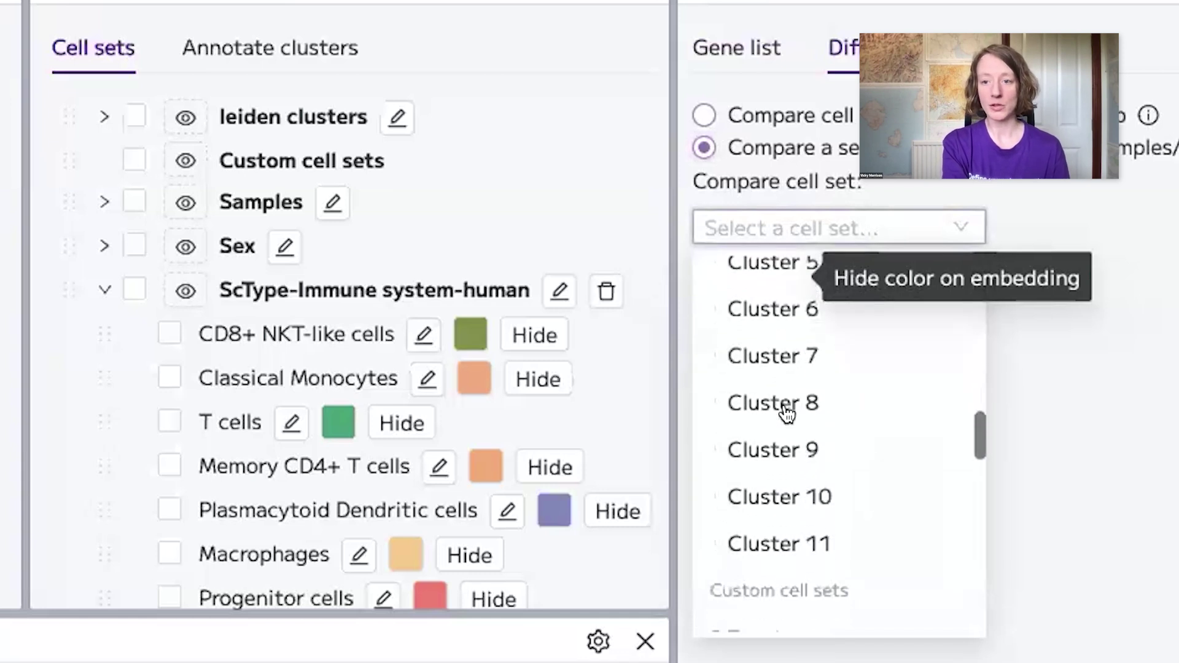
pyautogui.scroll(-5, 789, 410)
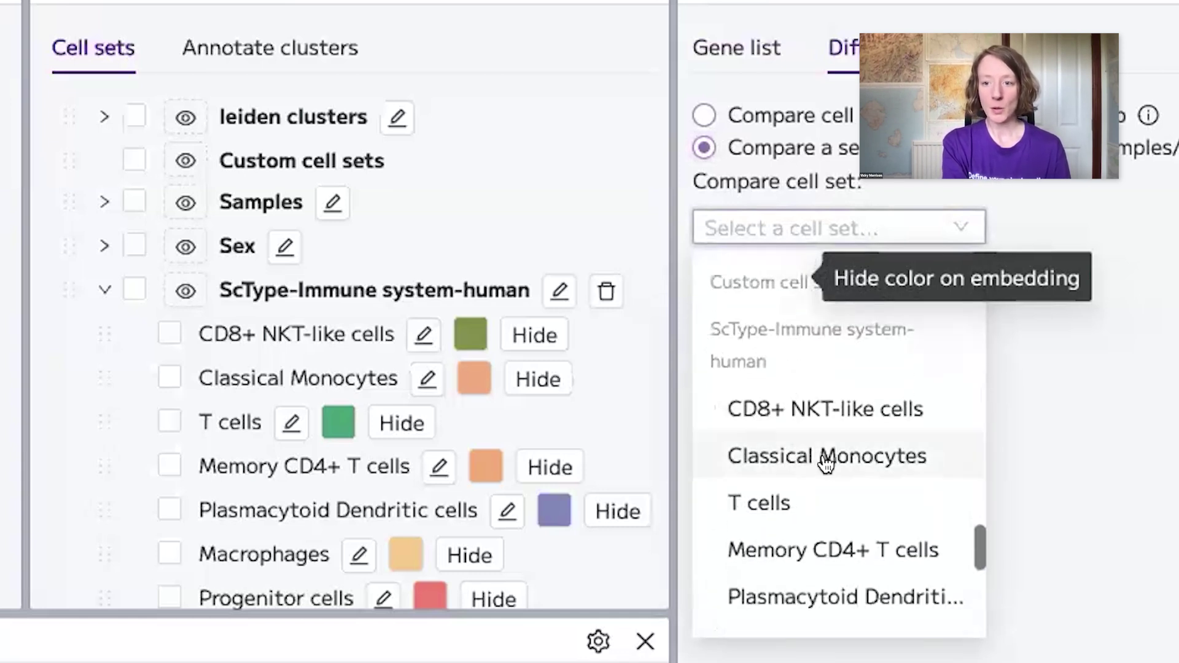
pyautogui.click(826, 456)
pyautogui.click(731, 343)
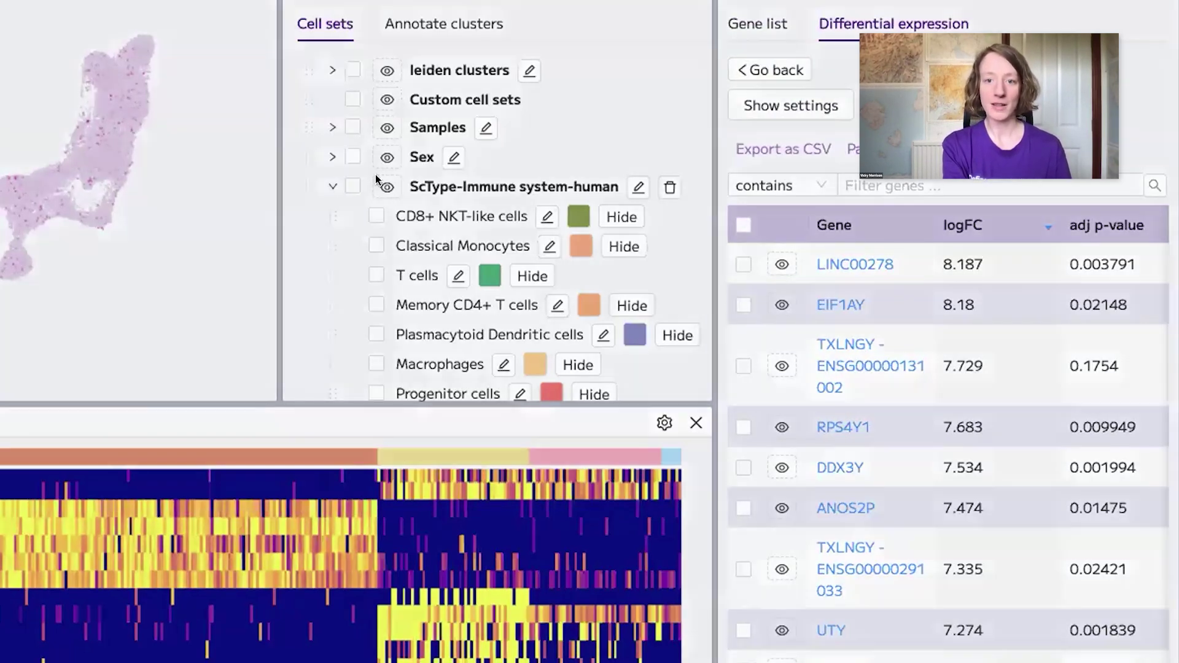
# Inspect the Advanced filters presets and close them without applying any.
pyautogui.click(909, 149)
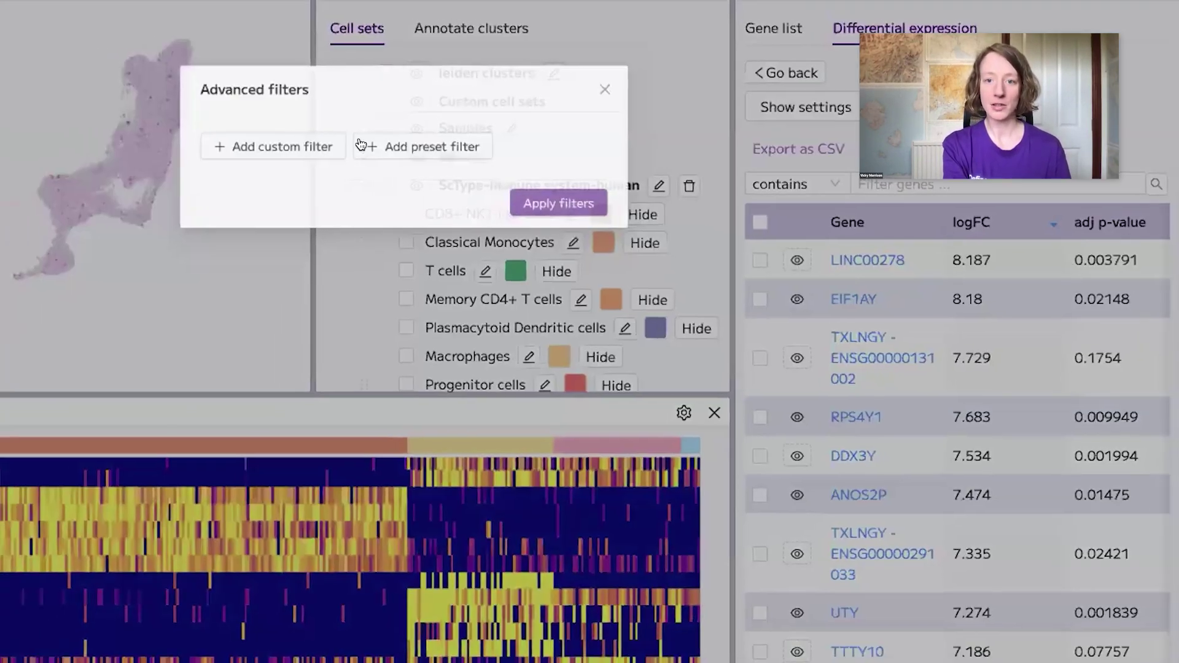
pyautogui.click(322, 151)
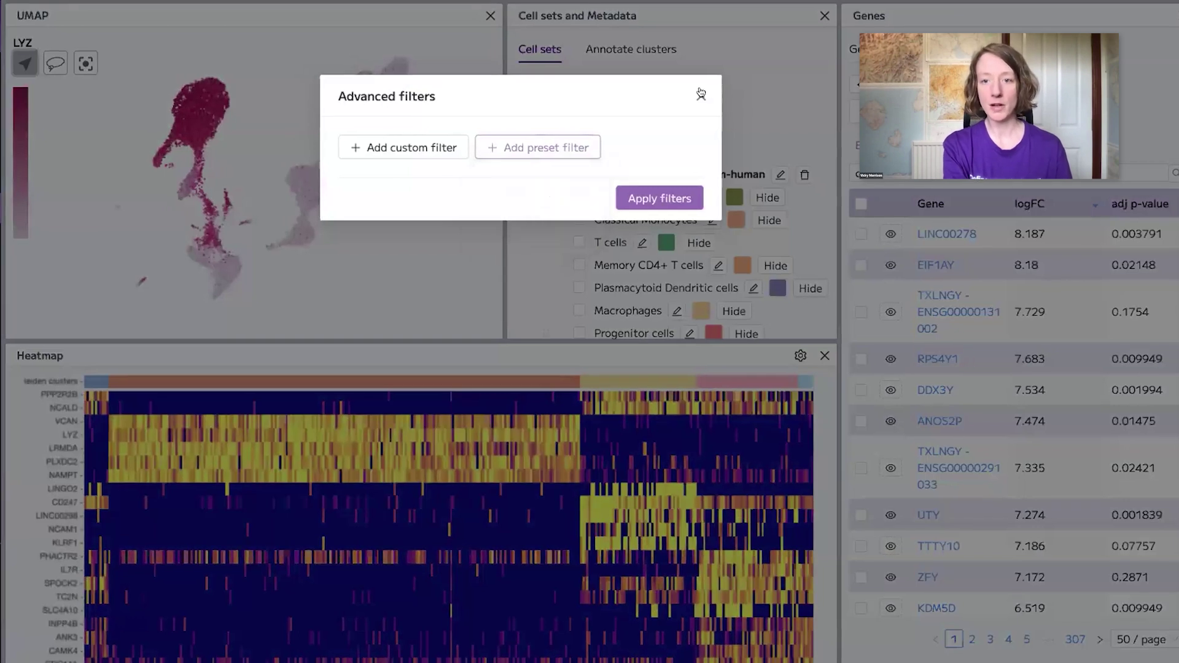
pyautogui.click(698, 95)
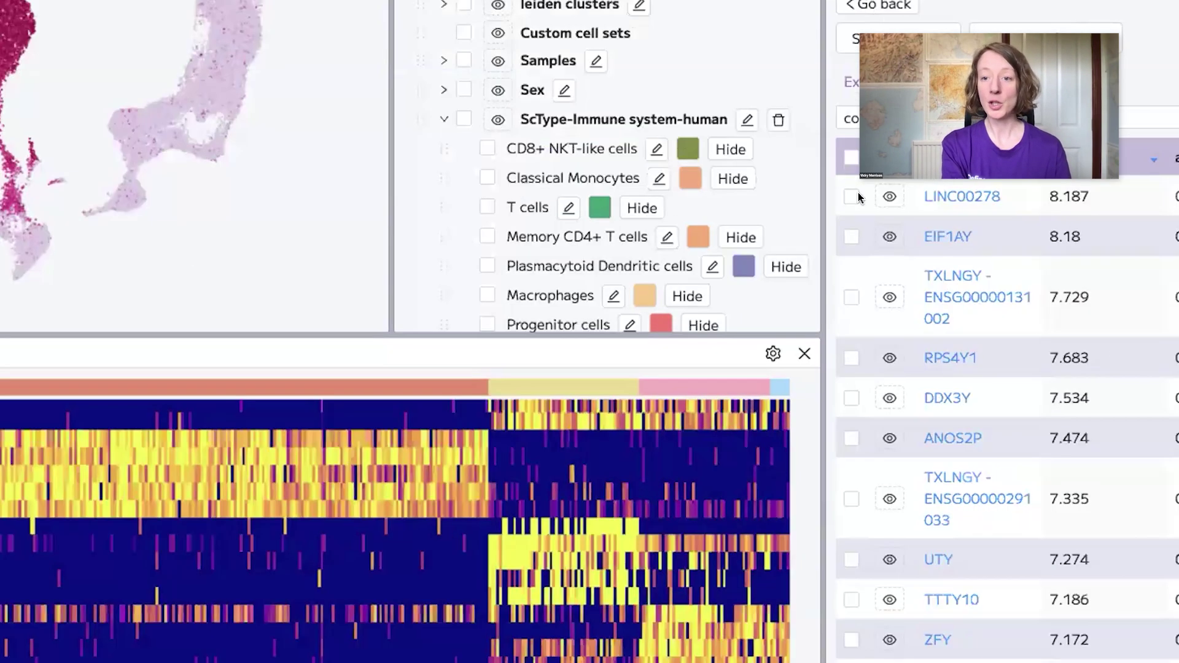
# Select genes LINC00278, EIF1AY, TXLNGY, RPS4Y1, DDX3Y, ANOS2P, TXLNGY, UTY and TTTY10.
pyautogui.click(851, 196)
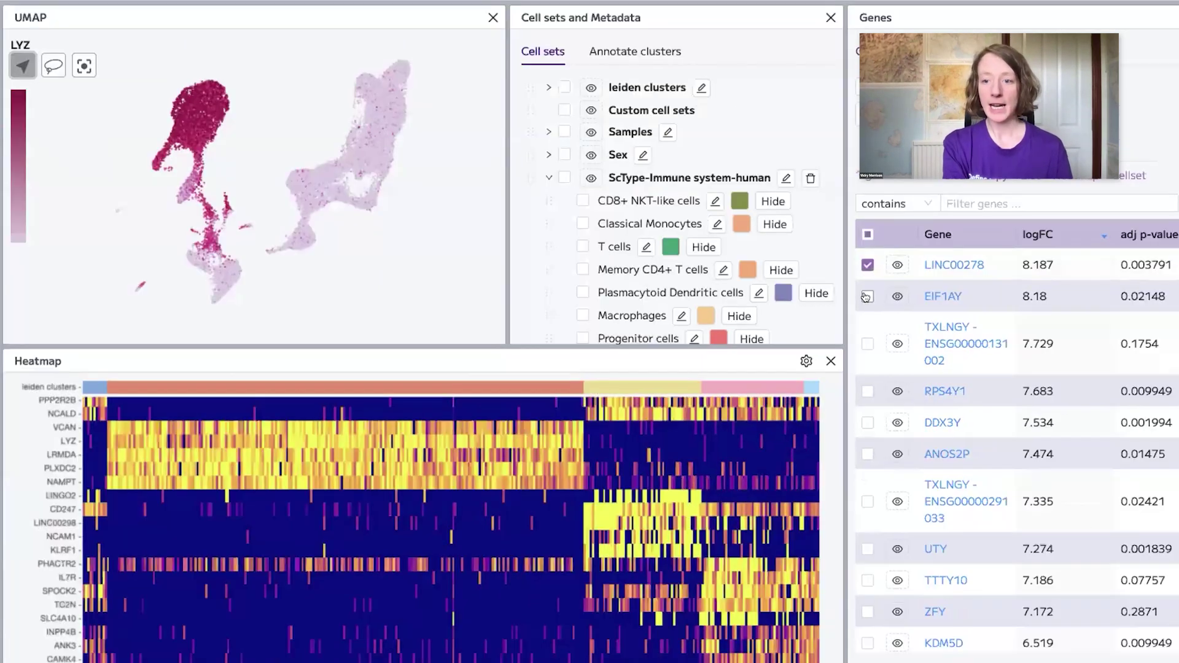
pyautogui.click(851, 237)
pyautogui.click(867, 343)
pyautogui.click(867, 391)
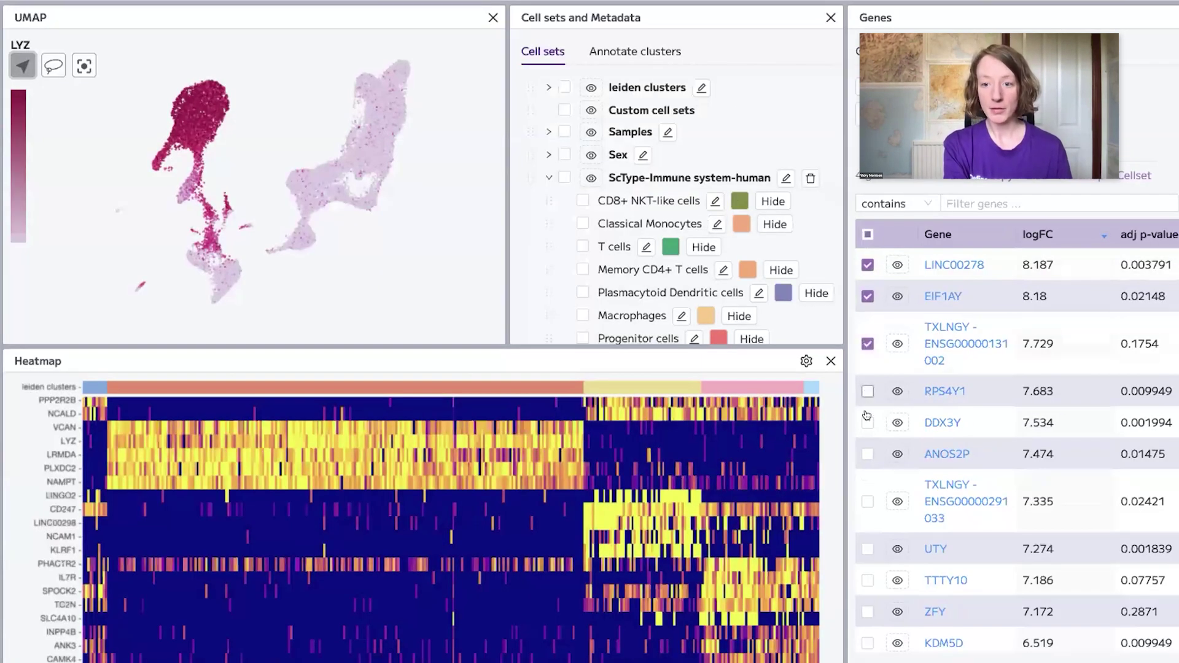
pyautogui.click(866, 422)
pyautogui.click(866, 454)
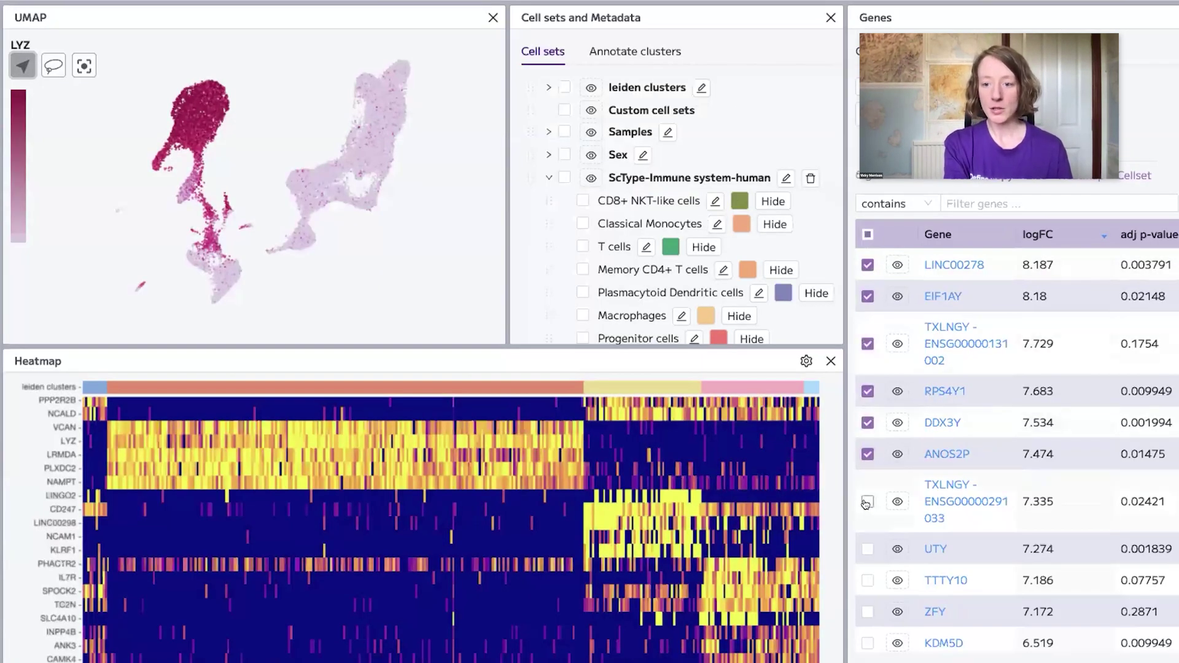
pyautogui.click(867, 502)
pyautogui.click(867, 548)
pyautogui.click(867, 581)
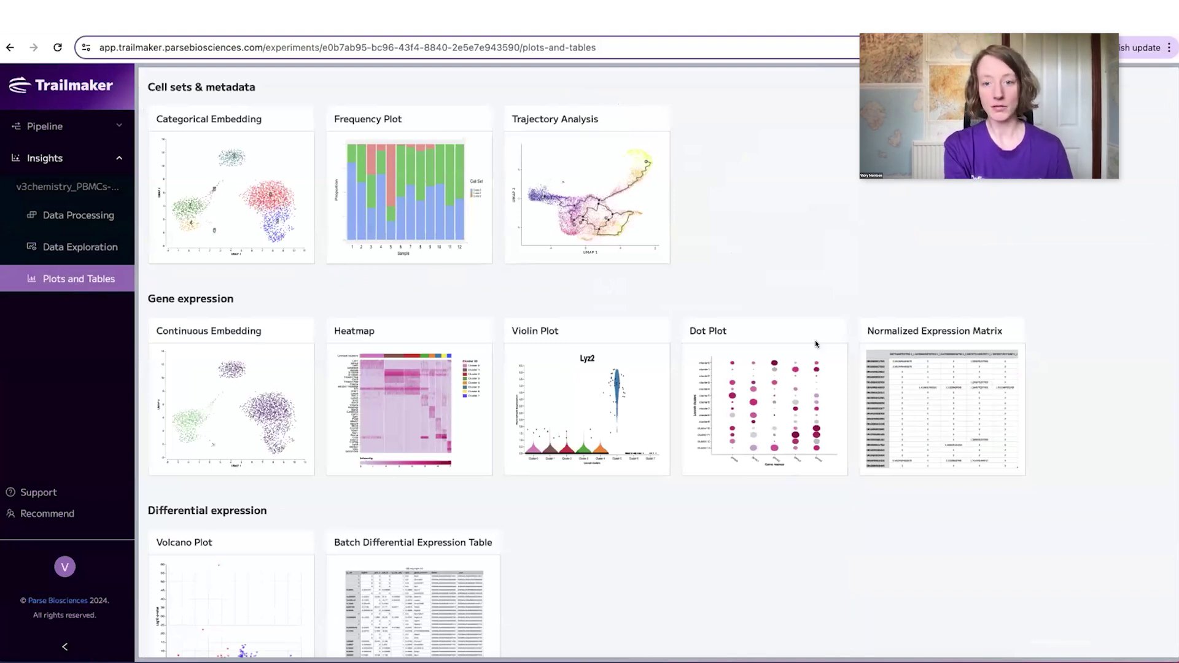
# Open the Dot Plot showing gene expression across leiden clusters.
pyautogui.click(756, 415)
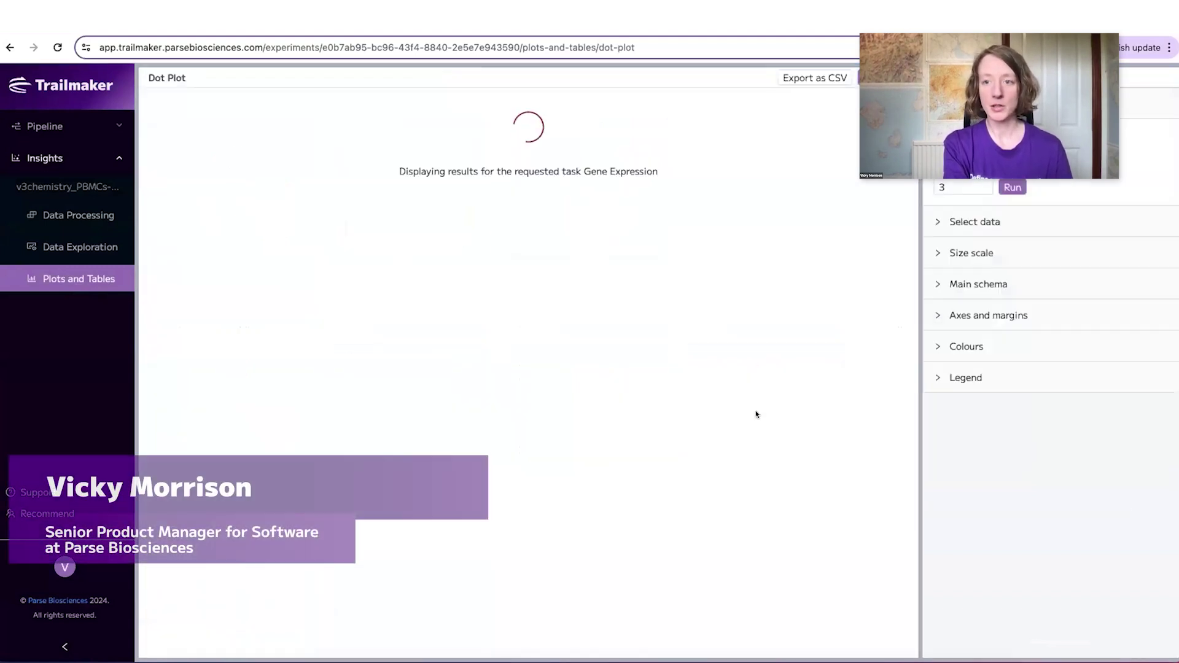